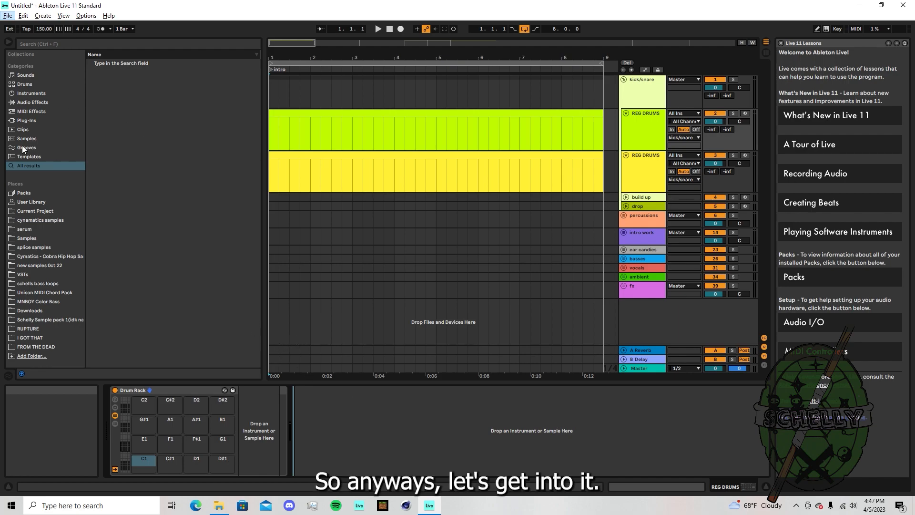
# Step: Search the browser for SCHELLY and load the acoustic drums schelly.adg drum rack onto the first REG DRUMS track
pyautogui.click(94, 43)
pyautogui.write('SC')
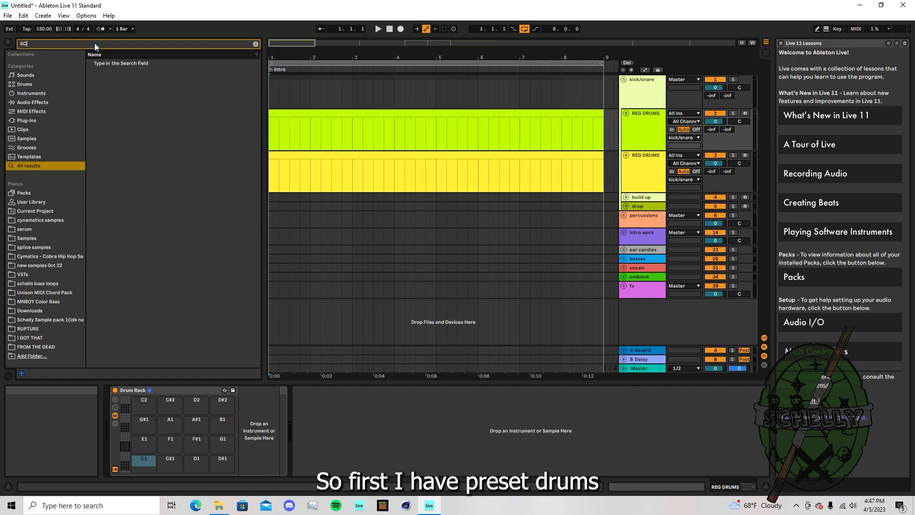
pyautogui.write('HELLY')
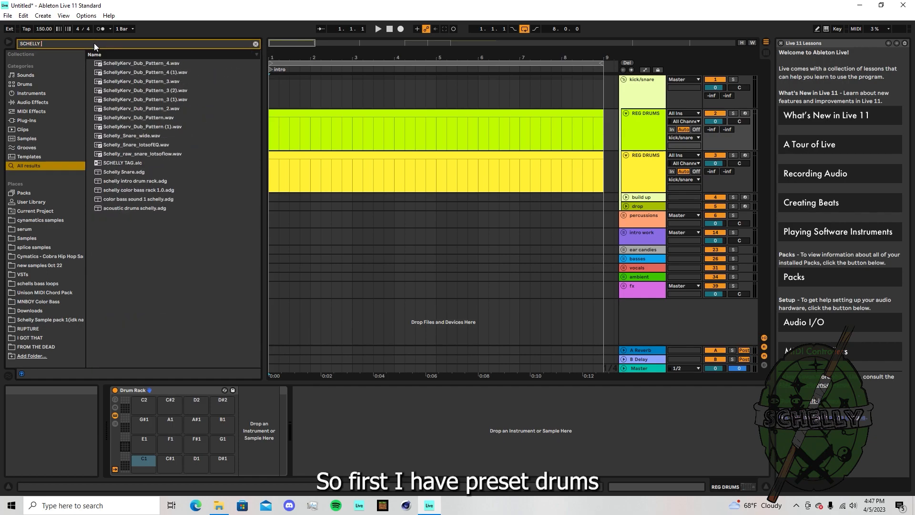
pyautogui.moveTo(127, 210); pyautogui.dragTo(573, 190)
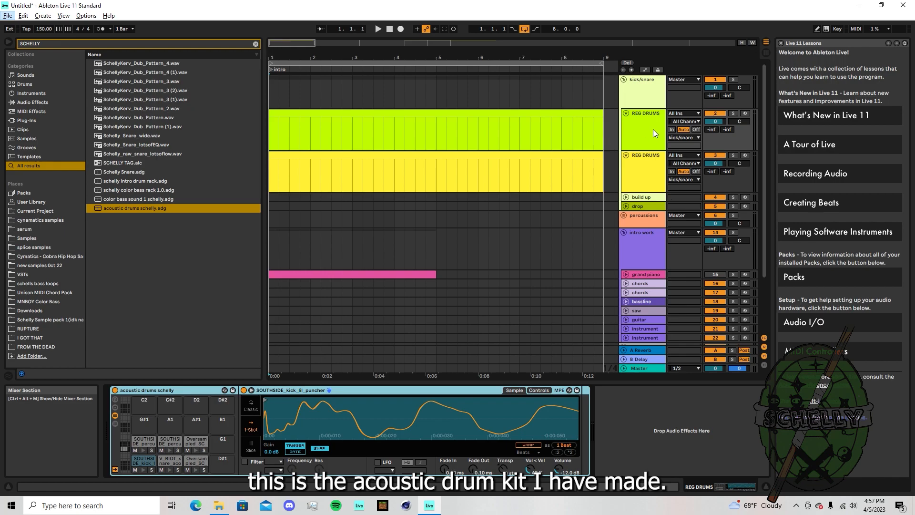
# Step: Clear the browser search and save the acoustic drum rack as another preset copy in the User Library
pyautogui.click(256, 43)
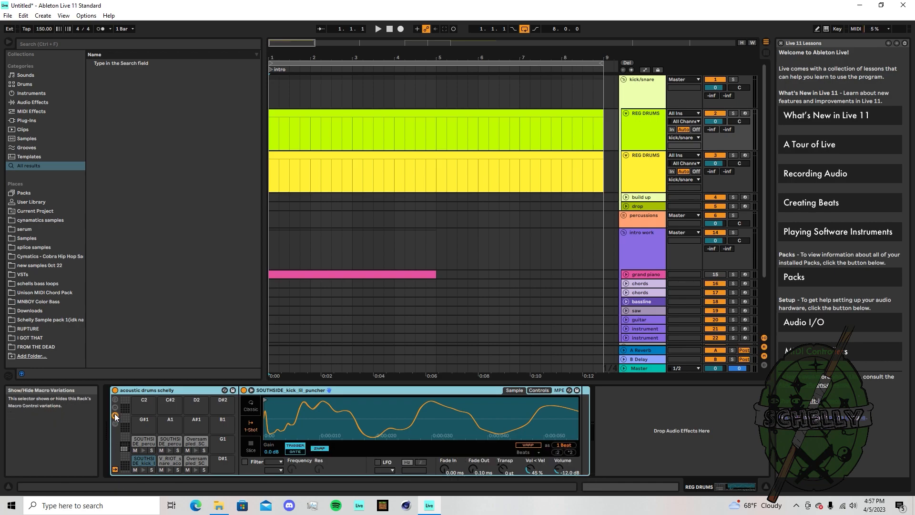
pyautogui.click(233, 390)
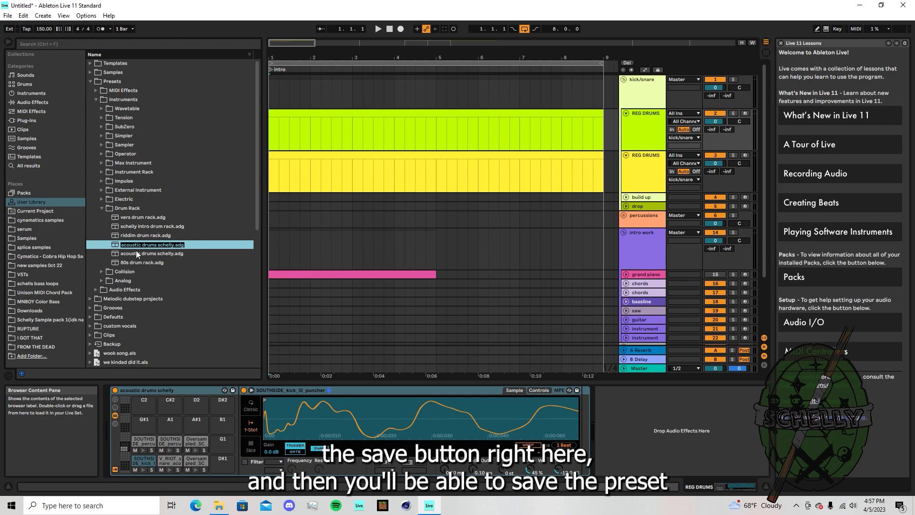
pyautogui.press('Return')
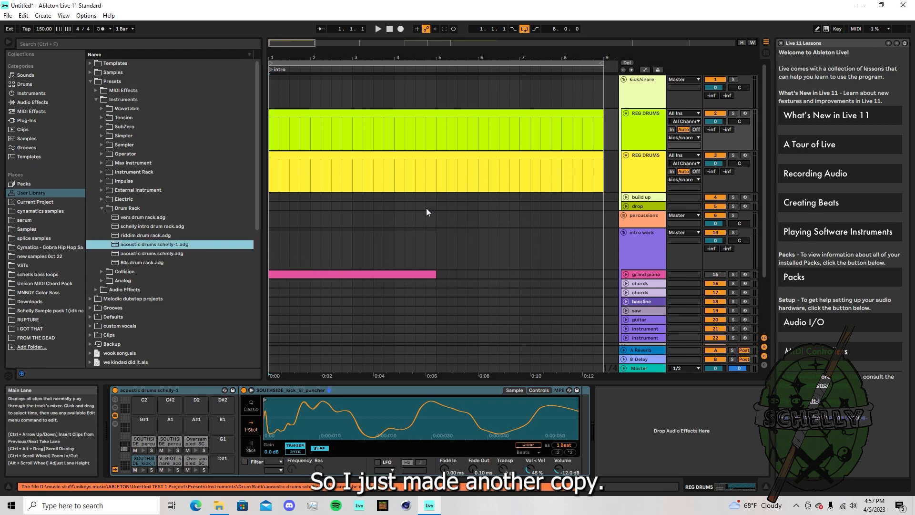
# Step: Audition the drum rack's kick, snare, two hat and two percussion pads
pyautogui.click(144, 471)
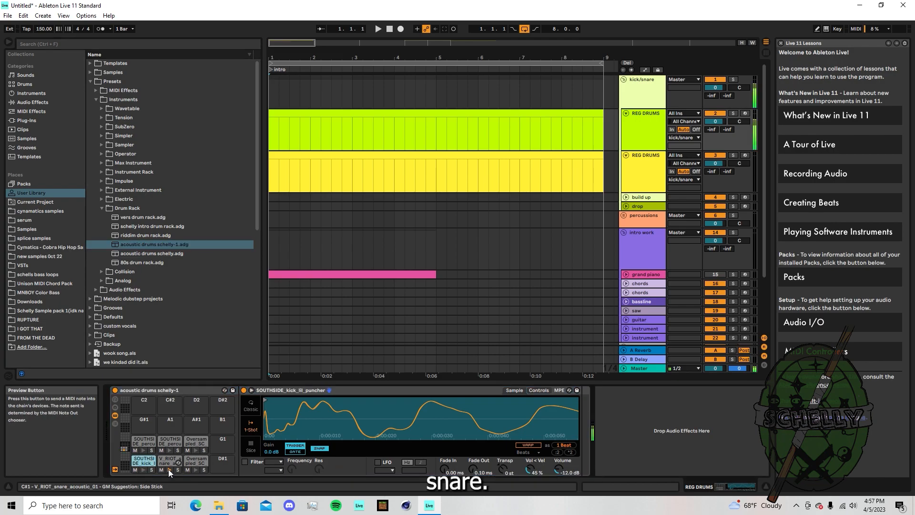
pyautogui.click(196, 469)
pyautogui.click(196, 451)
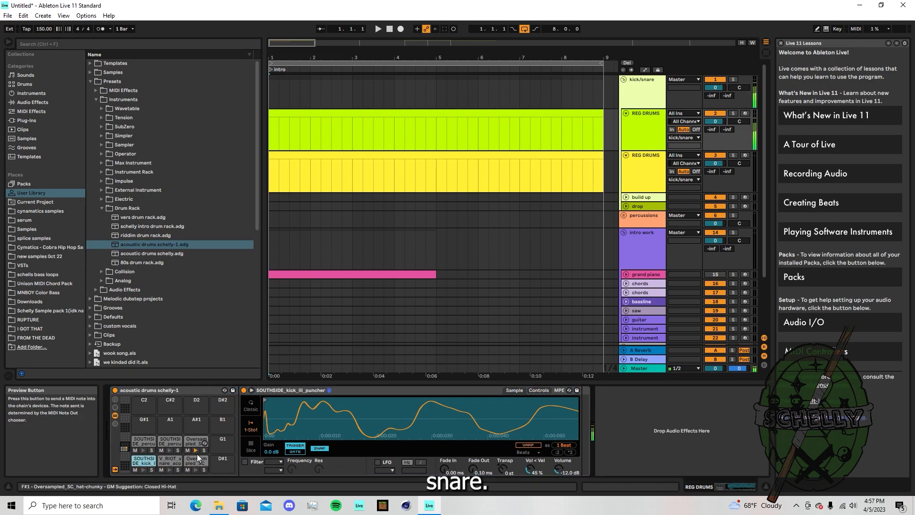
pyautogui.click(170, 450)
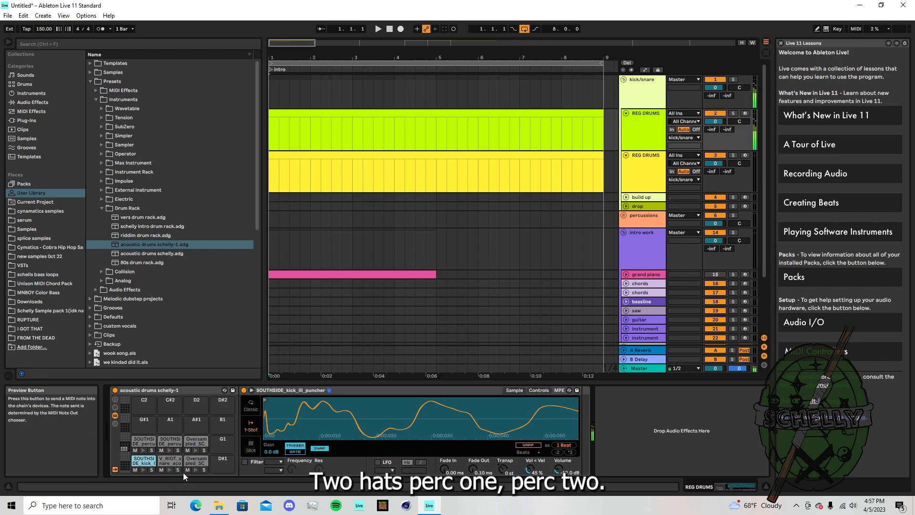
pyautogui.click(143, 450)
# Step: Open the green REG DRUMS clip in an enlarged note editor and set its fixed grid to 1/4
pyautogui.doubleClick(545, 143)
pyautogui.moveTo(572, 356); pyautogui.dragTo(570, 165)
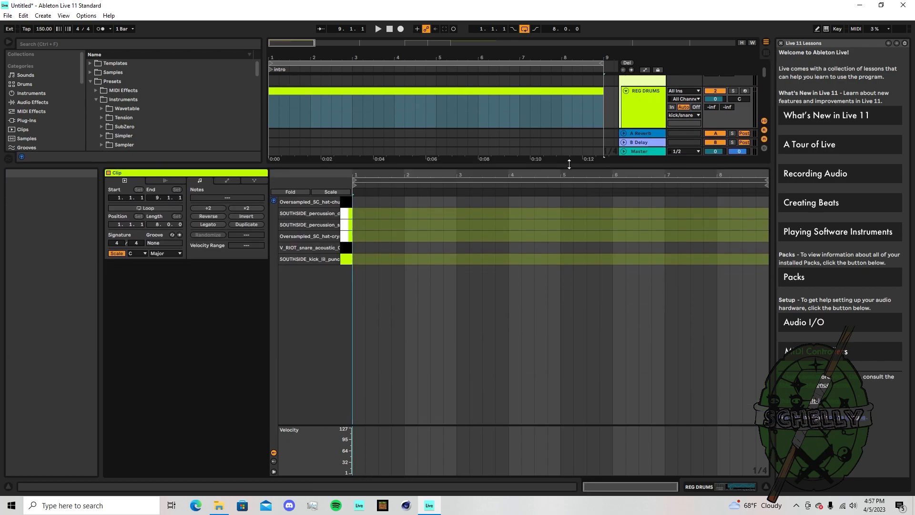
pyautogui.click(275, 201)
pyautogui.rightClick(416, 281)
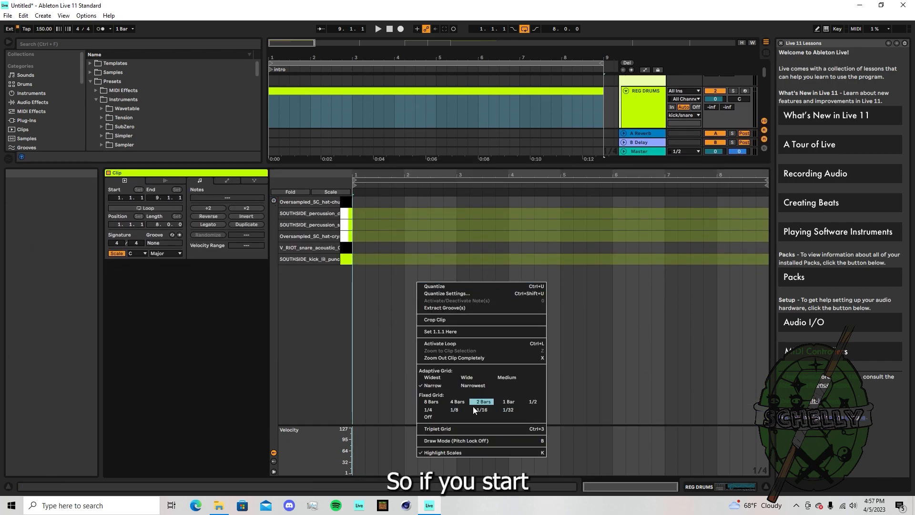
pyautogui.click(430, 411)
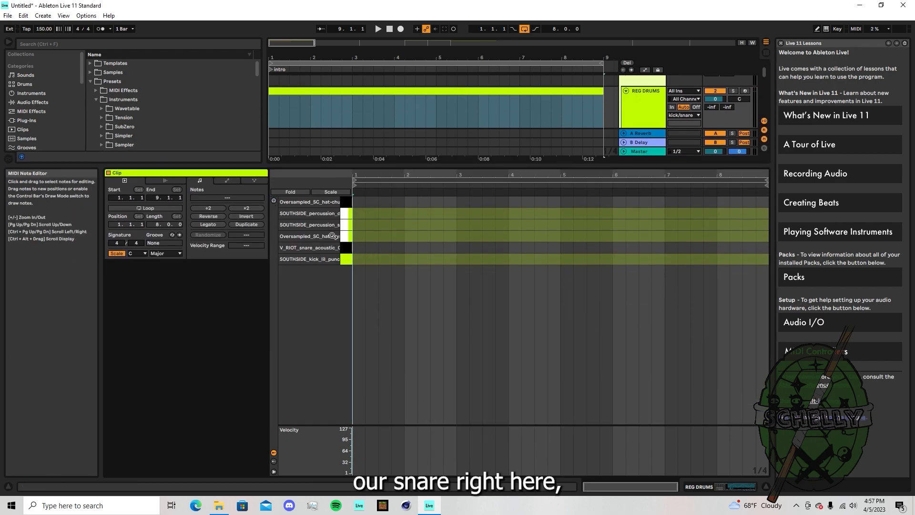
# Step: Add a snare note on beat 3 of the first bar, with the editor showing the first four bars
pyautogui.click(273, 201)
pyautogui.click(274, 202)
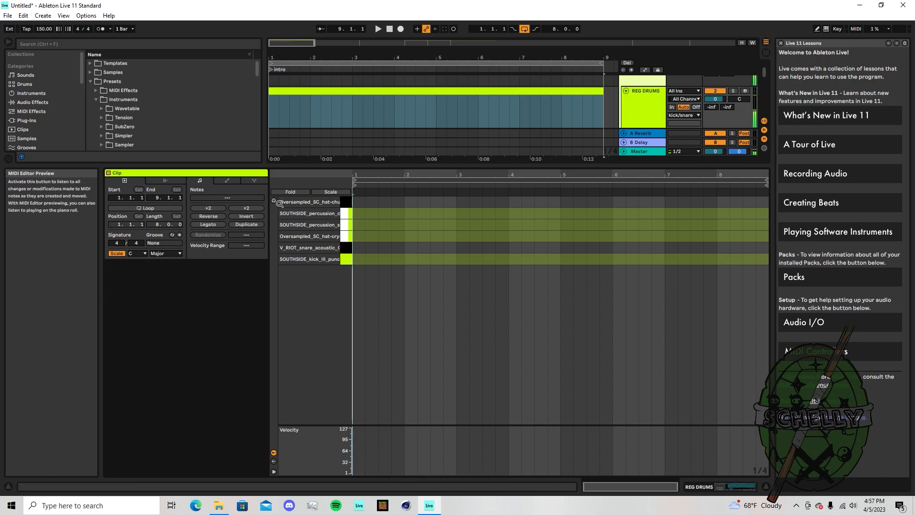
pyautogui.doubleClick(384, 247)
pyautogui.moveTo(652, 487); pyautogui.dragTo(639, 494)
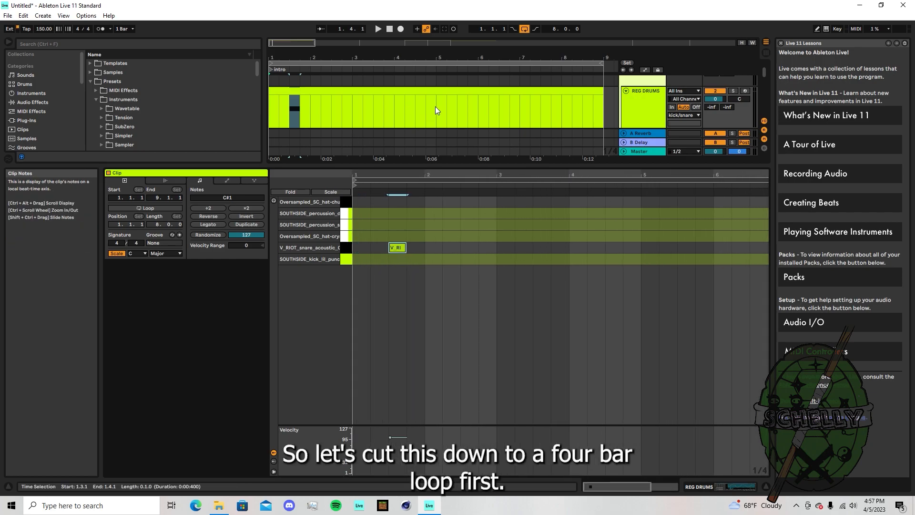
pyautogui.moveTo(436, 107); pyautogui.dragTo(277, 104)
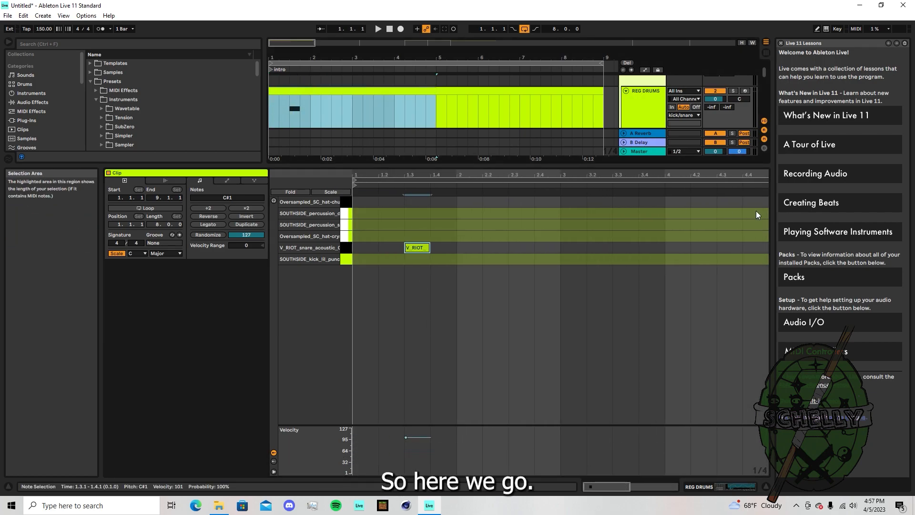
pyautogui.doubleClick(522, 247)
pyautogui.doubleClick(622, 246)
pyautogui.doubleClick(734, 247)
pyautogui.moveTo(487, 218); pyautogui.dragTo(758, 271)
pyautogui.press('Delete')
# Step: Duplicate the whole first bar with its snare note three times to fill four bars
pyautogui.moveTo(454, 244); pyautogui.dragTo(351, 247)
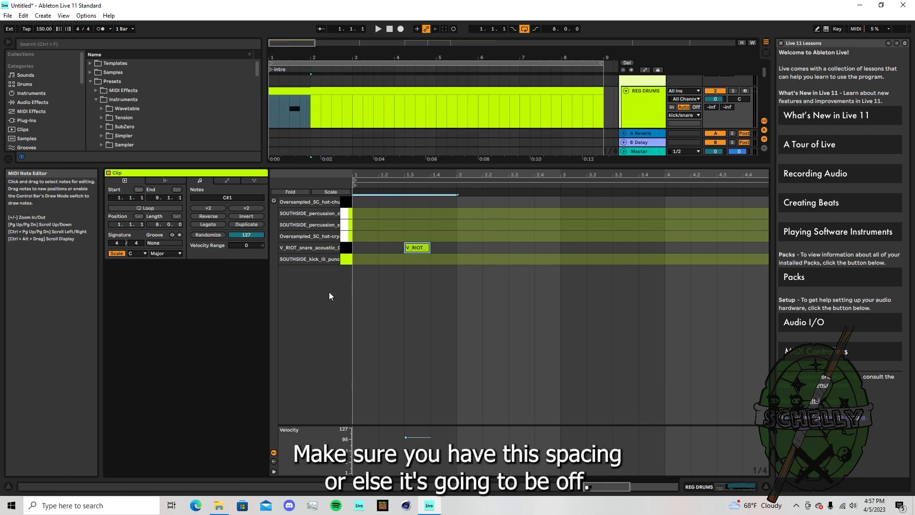
pyautogui.hotkey('ctrl', 'd')
pyautogui.hotkey('ctrl', 'd')
pyautogui.hotkey('ctrl', 'd')
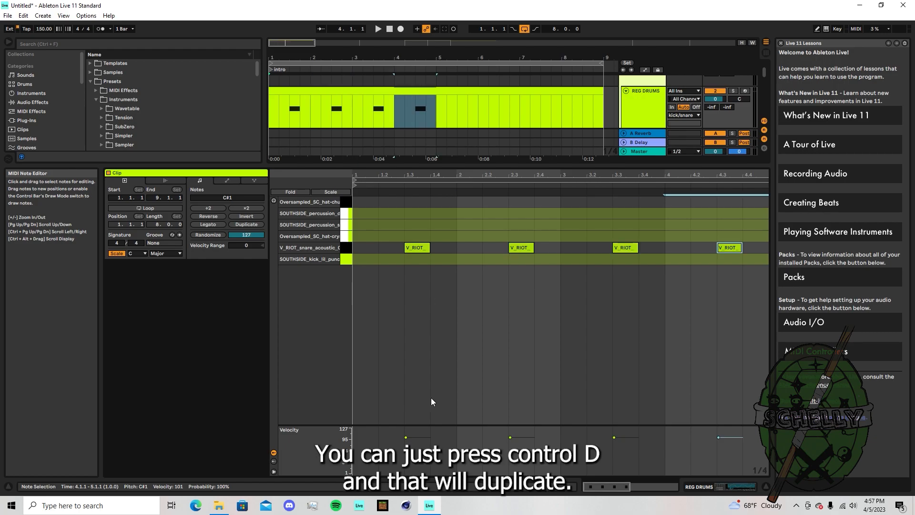
# Step: Set the velocity of all four snare notes to 127 and play them back
pyautogui.moveTo(383, 219); pyautogui.dragTo(774, 253)
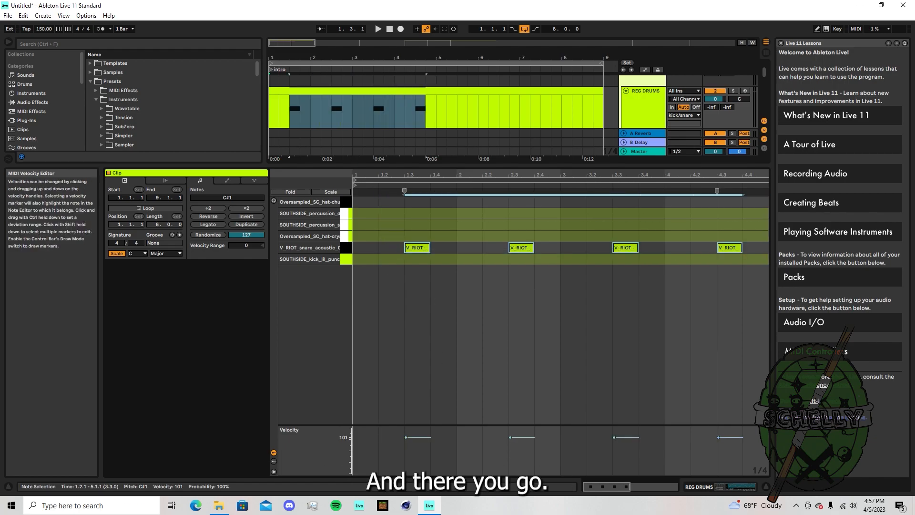
pyautogui.moveTo(718, 437); pyautogui.dragTo(718, 426)
pyautogui.press('space')
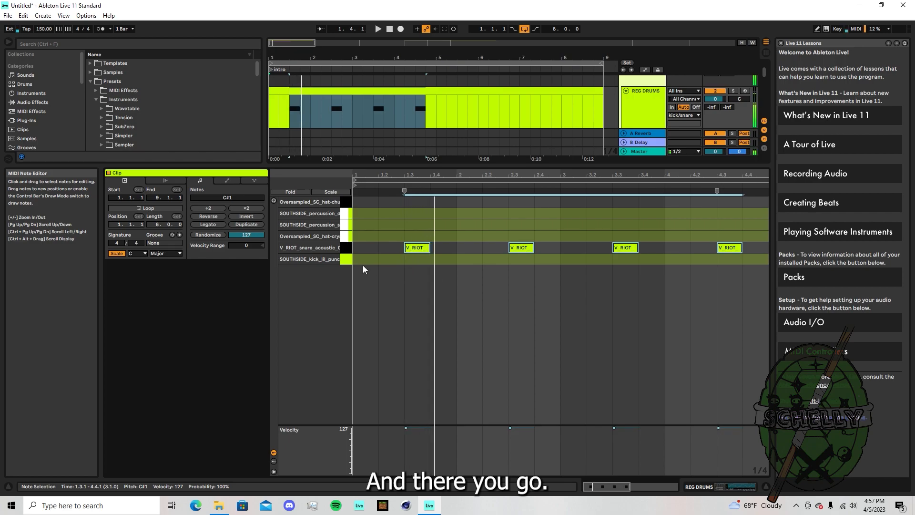
# Step: Audition the kick sound and add a kick note on the first beat of each of the four bars
pyautogui.click(273, 199)
pyautogui.click(347, 261)
pyautogui.click(273, 200)
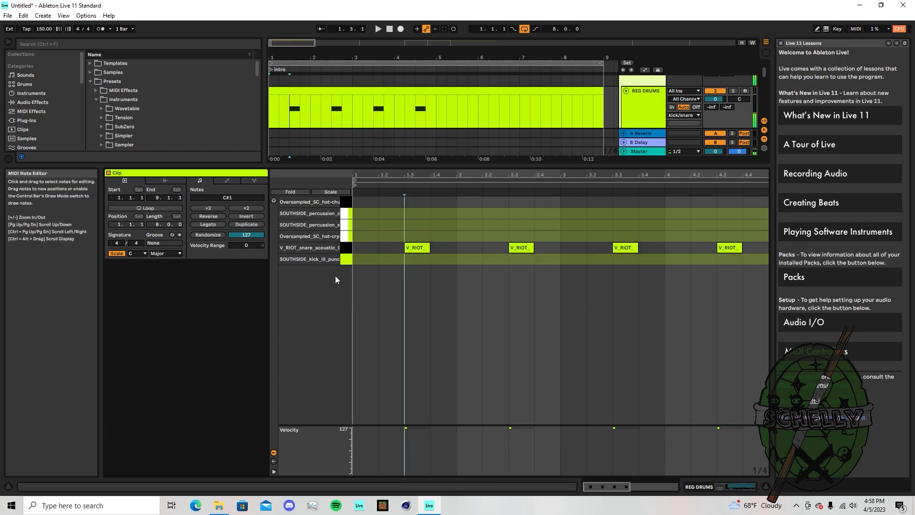
pyautogui.doubleClick(370, 259)
pyautogui.click(468, 263)
pyautogui.doubleClick(468, 262)
pyautogui.doubleClick(582, 258)
pyautogui.doubleClick(685, 258)
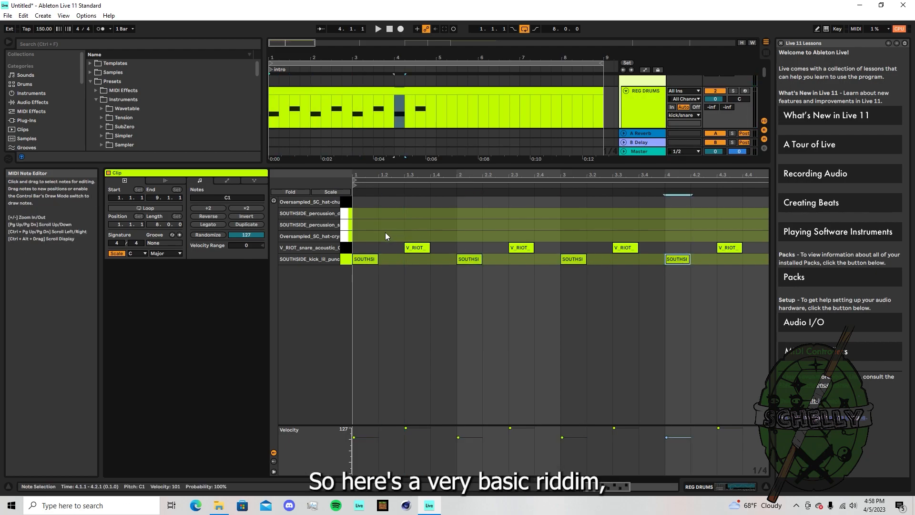
# Step: Set all the kick notes' velocities to 127 like the snares and play back the pattern
pyautogui.click(562, 437)
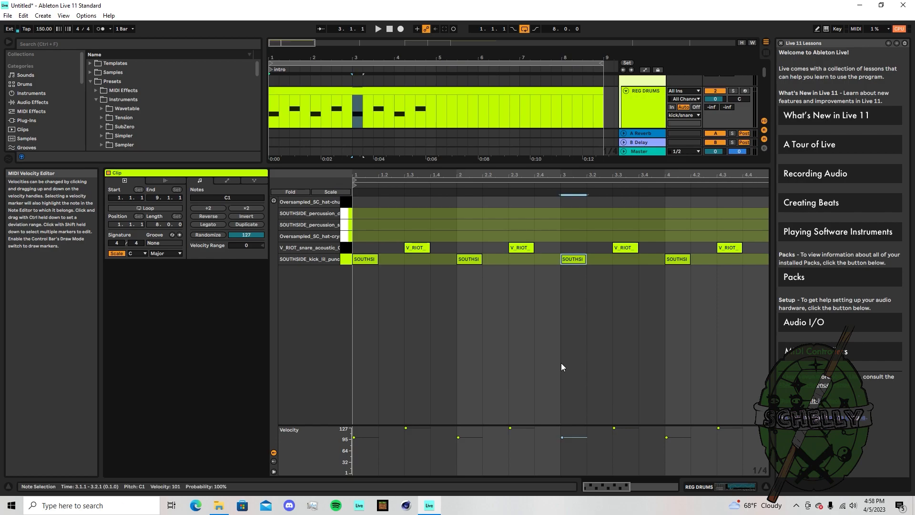
pyautogui.moveTo(392, 244); pyautogui.dragTo(717, 322)
pyautogui.moveTo(563, 437); pyautogui.dragTo(564, 428)
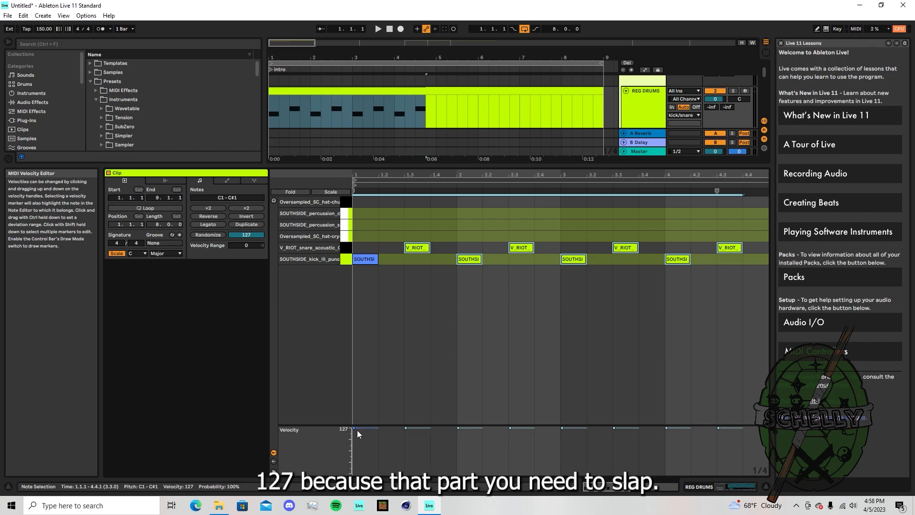
pyautogui.press('space')
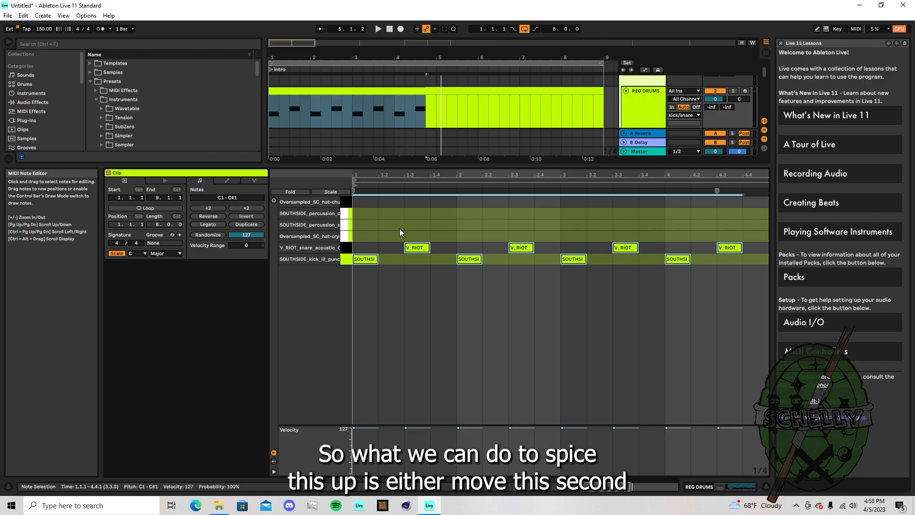
# Step: Move the second bar's kick note one beat later to 2.2, leaving the kicks in bars 3 and 4 in place
pyautogui.click(468, 300)
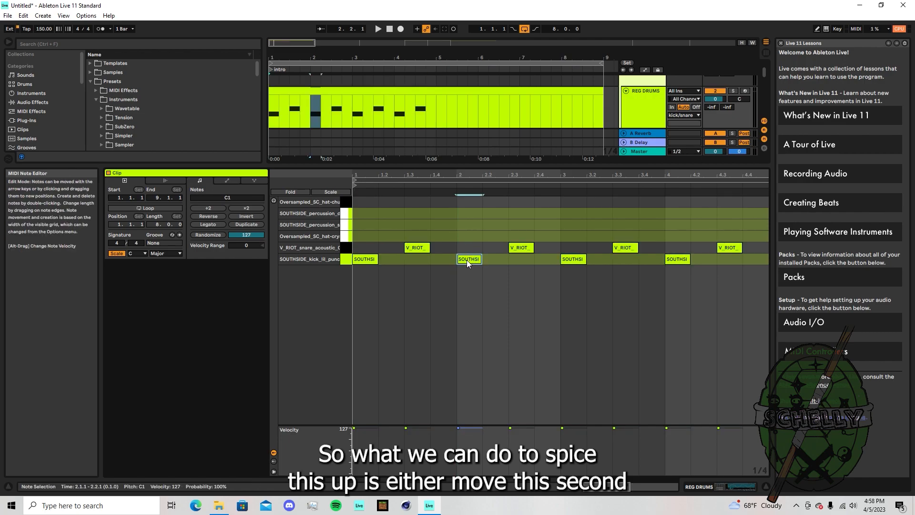
pyautogui.moveTo(471, 259); pyautogui.dragTo(496, 259)
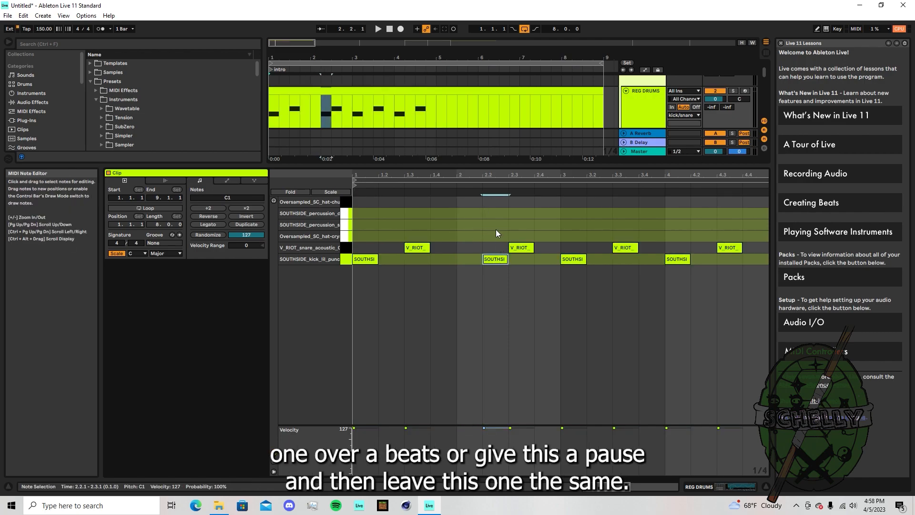
pyautogui.click(572, 259)
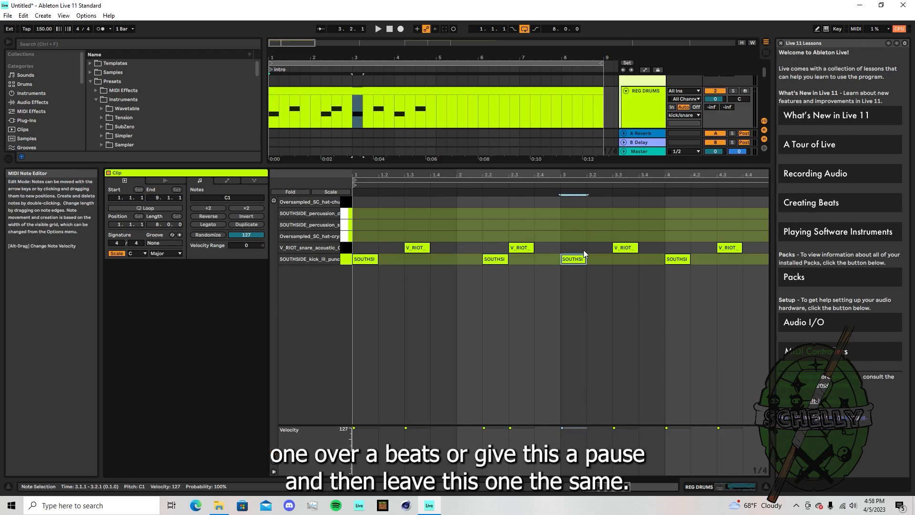
pyautogui.click(684, 260)
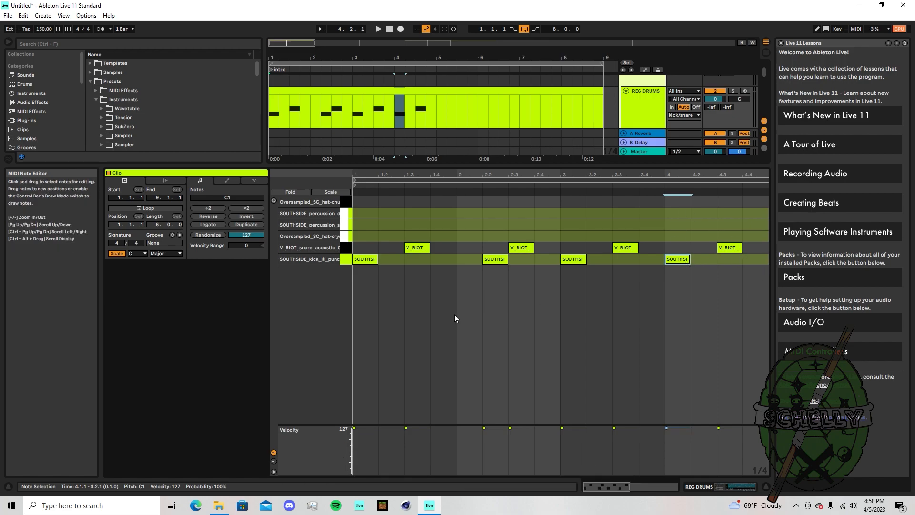
# Step: Compare the kick and snare patterns of the four bars one by one, and play back the loop
pyautogui.moveTo(363, 309); pyautogui.dragTo(450, 216)
pyautogui.moveTo(470, 307); pyautogui.dragTo(547, 219)
pyautogui.moveTo(577, 310); pyautogui.dragTo(654, 227)
pyautogui.moveTo(681, 308); pyautogui.dragTo(763, 204)
pyautogui.click(379, 305)
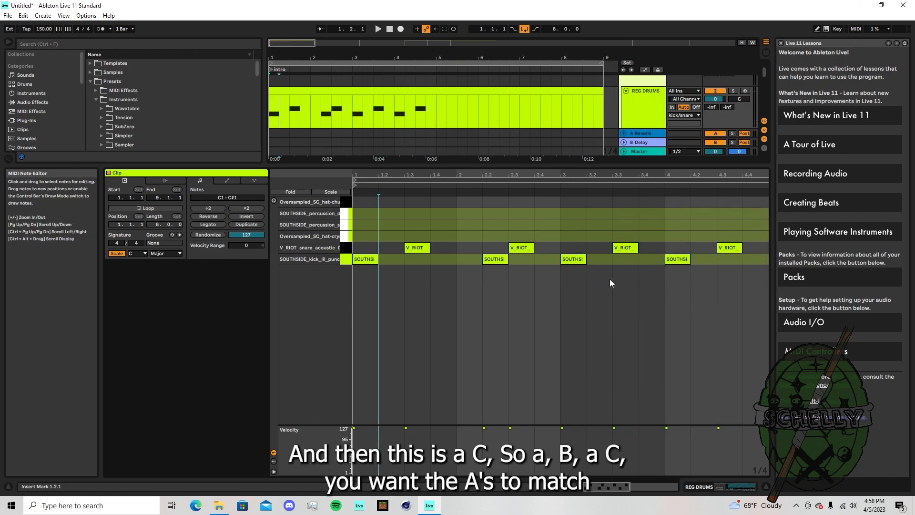
pyautogui.moveTo(372, 229); pyautogui.dragTo(453, 306)
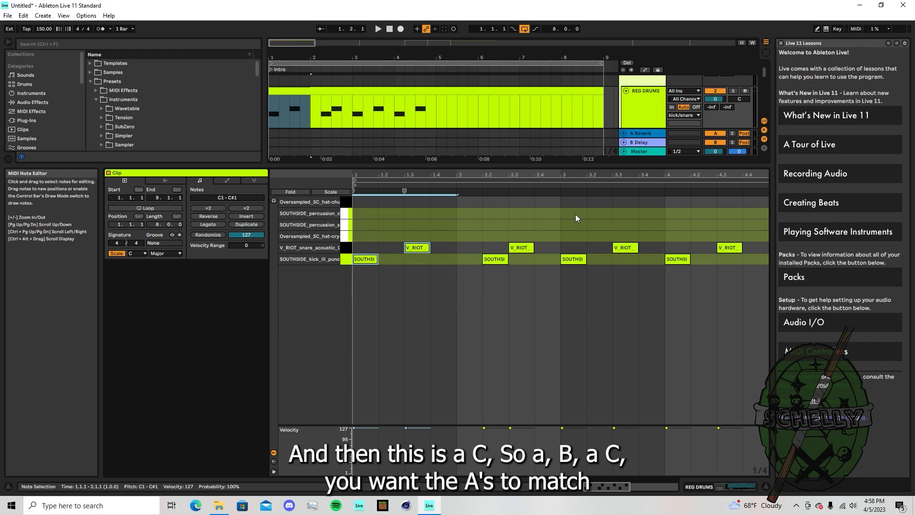
pyautogui.moveTo(575, 213); pyautogui.dragTo(647, 313)
pyautogui.moveTo(469, 213); pyautogui.dragTo(548, 301)
pyautogui.moveTo(691, 227); pyautogui.dragTo(774, 313)
pyautogui.click(450, 300)
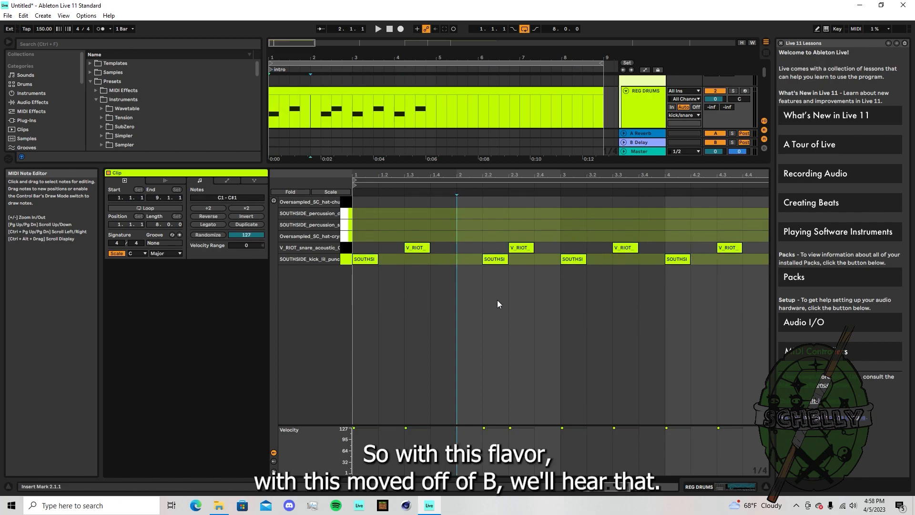
pyautogui.click(498, 258)
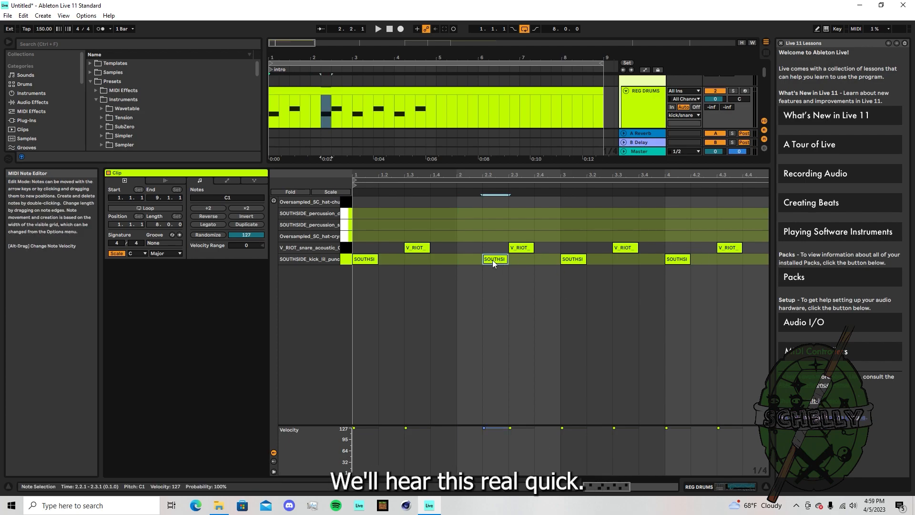
pyautogui.press('space')
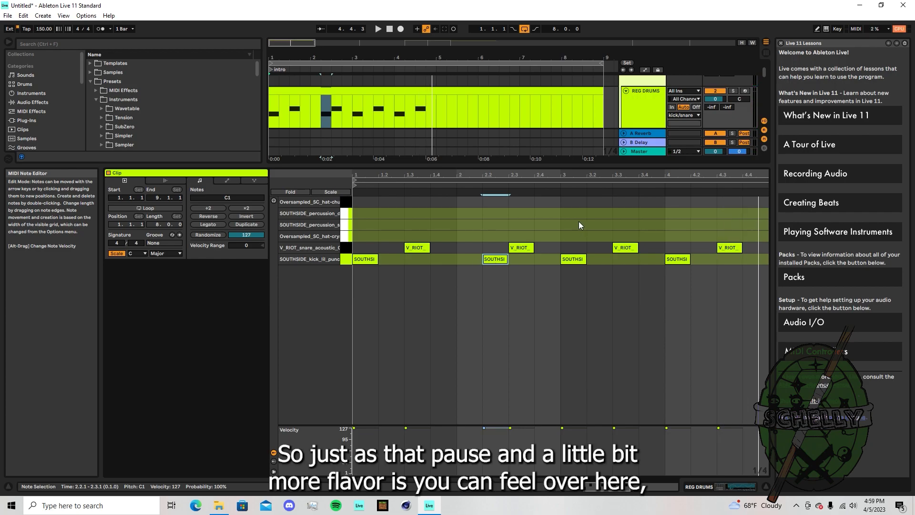
# Step: Set the note grid to 1/8, shorten the fourth bar's kick to an eighth note, and add another eighth-note kick at 4.2
pyautogui.click(696, 264)
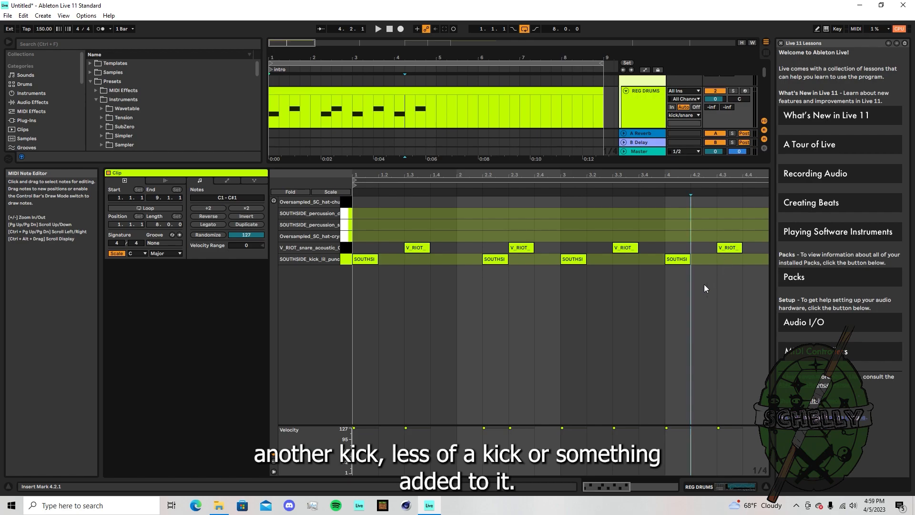
pyautogui.rightClick(695, 257)
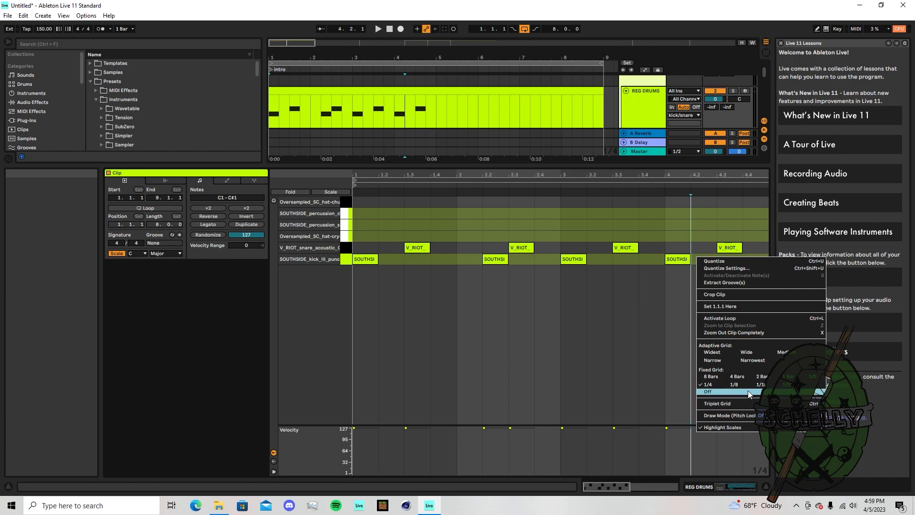
pyautogui.click(733, 385)
pyautogui.moveTo(689, 259); pyautogui.dragTo(677, 259)
pyautogui.doubleClick(696, 259)
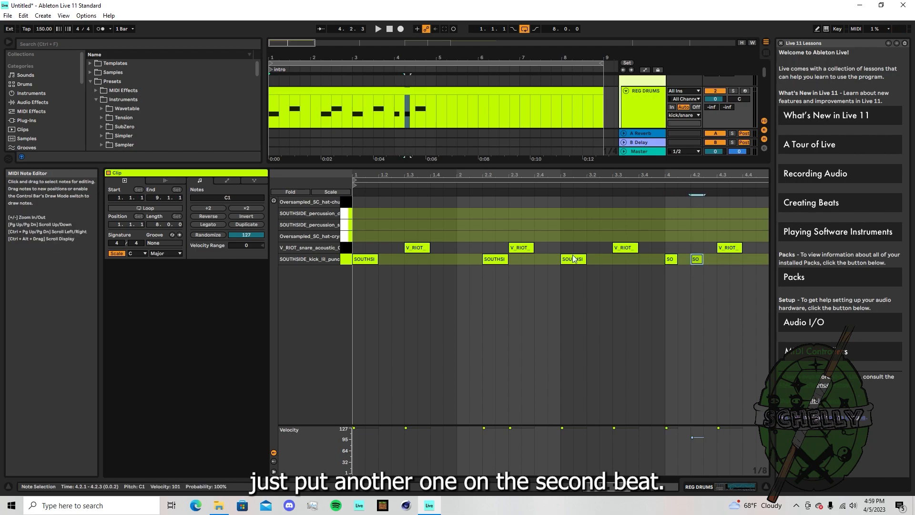
# Step: Raise the velocity of the kick at 4.2 to 127 and play back the four-bar pattern
pyautogui.moveTo(459, 196); pyautogui.dragTo(541, 287)
pyautogui.moveTo(672, 237); pyautogui.dragTo(752, 284)
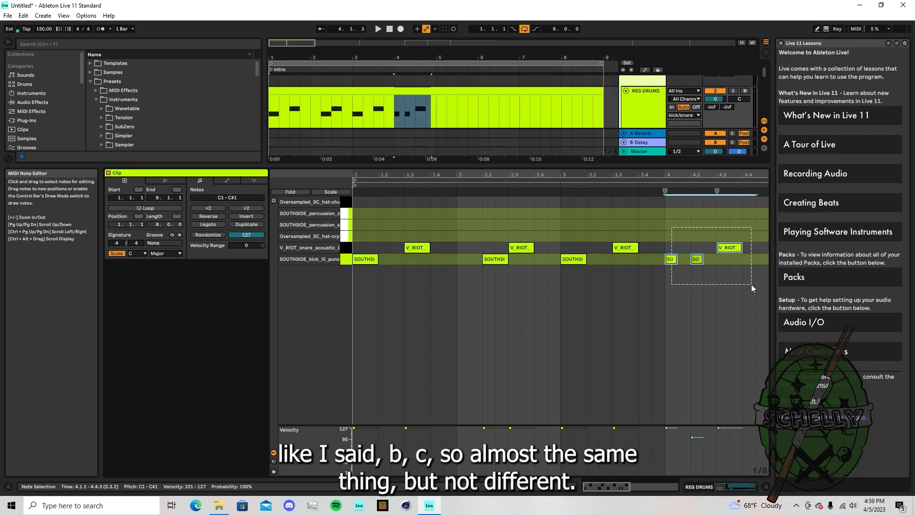
pyautogui.click(670, 260)
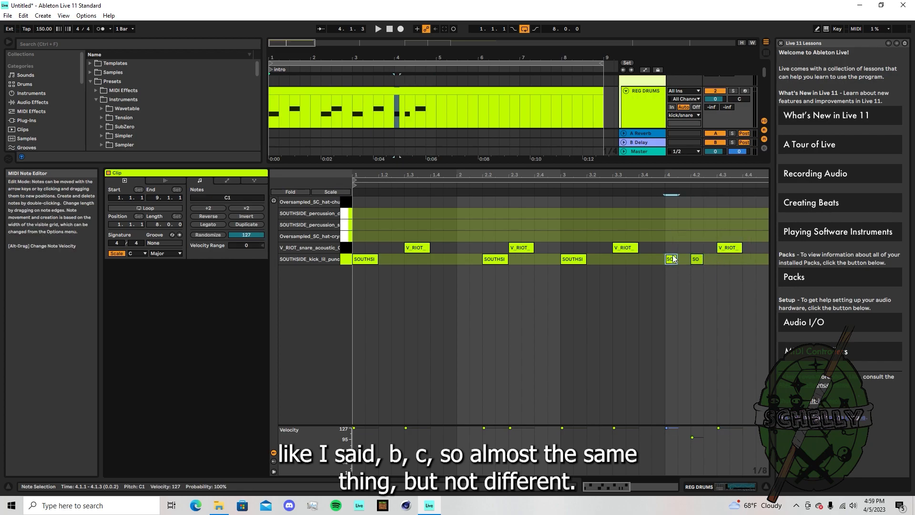
pyautogui.moveTo(673, 250); pyautogui.dragTo(705, 281)
pyautogui.moveTo(692, 438); pyautogui.dragTo(693, 424)
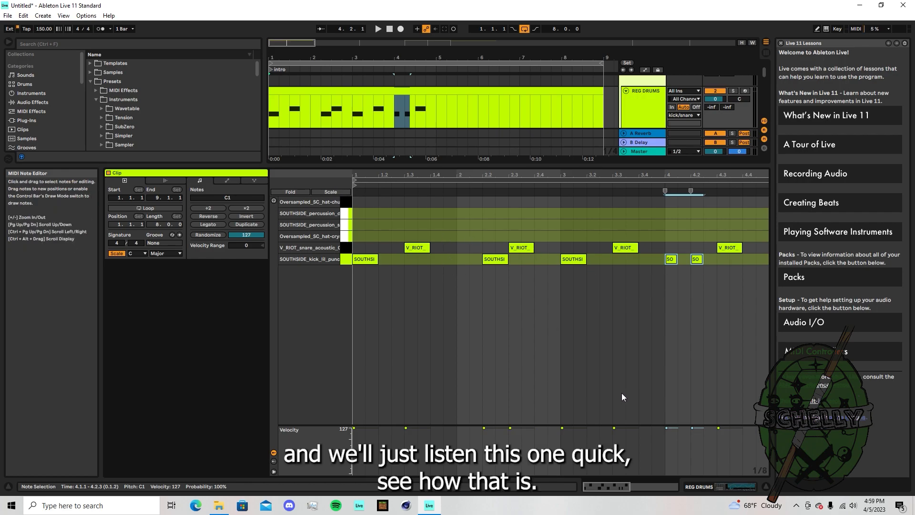
pyautogui.press('space')
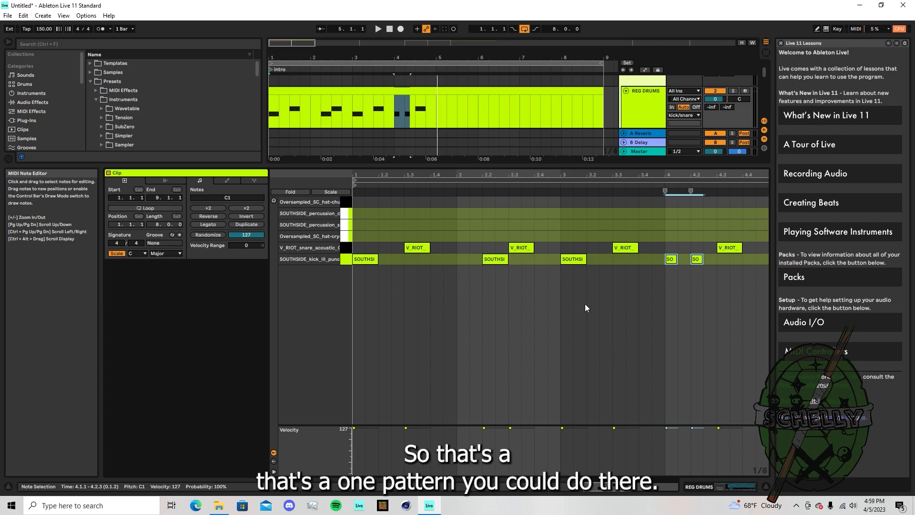
# Step: Duplicate the REG DRUMS track holding the finished pattern and open the copy's clip, focused on its first four bars
pyautogui.moveTo(361, 223); pyautogui.dragTo(774, 275)
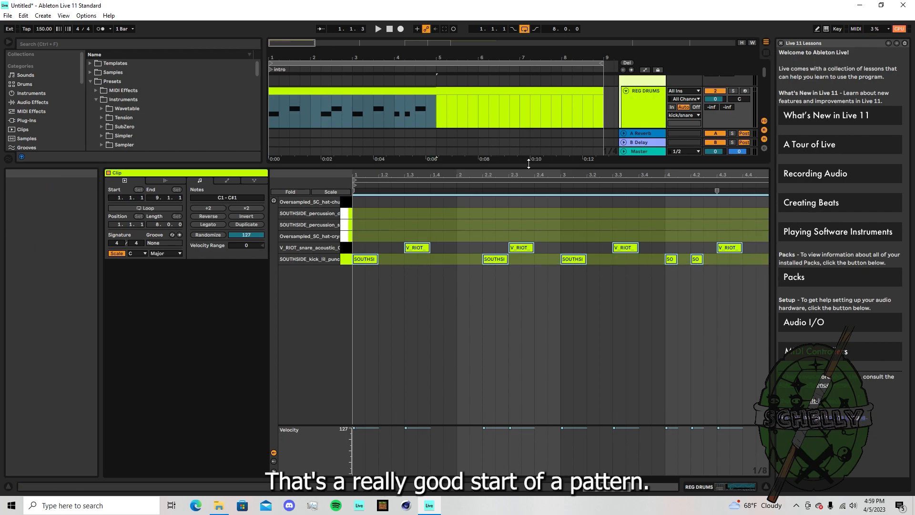
pyautogui.moveTo(533, 163); pyautogui.dragTo(536, 255)
pyautogui.click(633, 111)
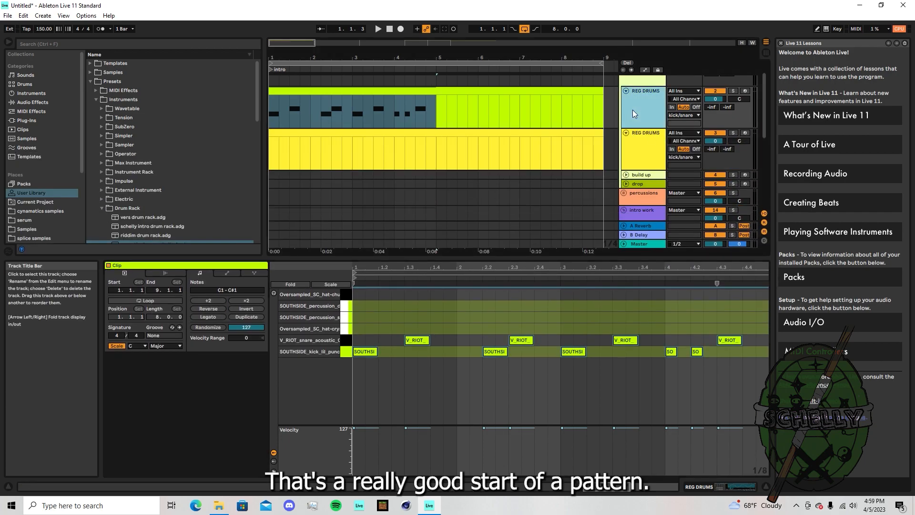
pyautogui.hotkey('ctrl', 'd')
pyautogui.doubleClick(633, 139)
pyautogui.doubleClick(402, 134)
pyautogui.moveTo(478, 257); pyautogui.dragTo(478, 175)
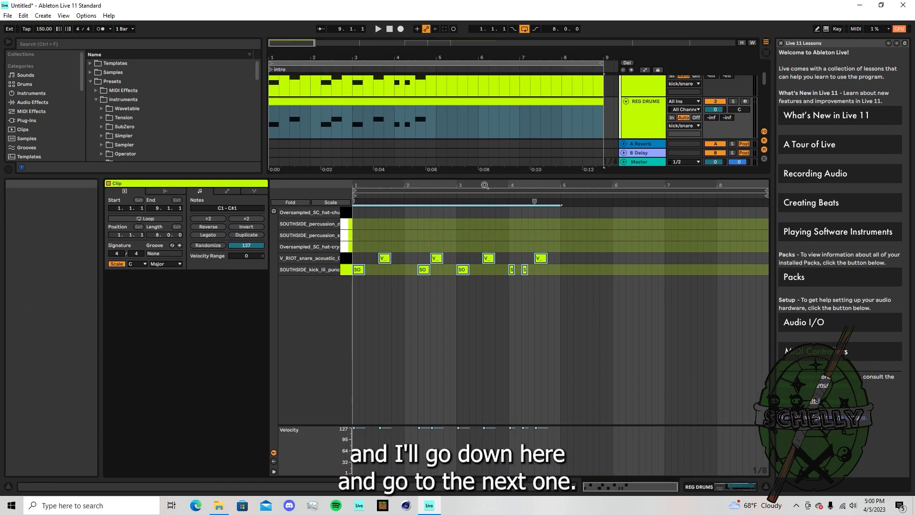
pyautogui.moveTo(437, 120); pyautogui.dragTo(258, 123)
pyautogui.click(533, 225)
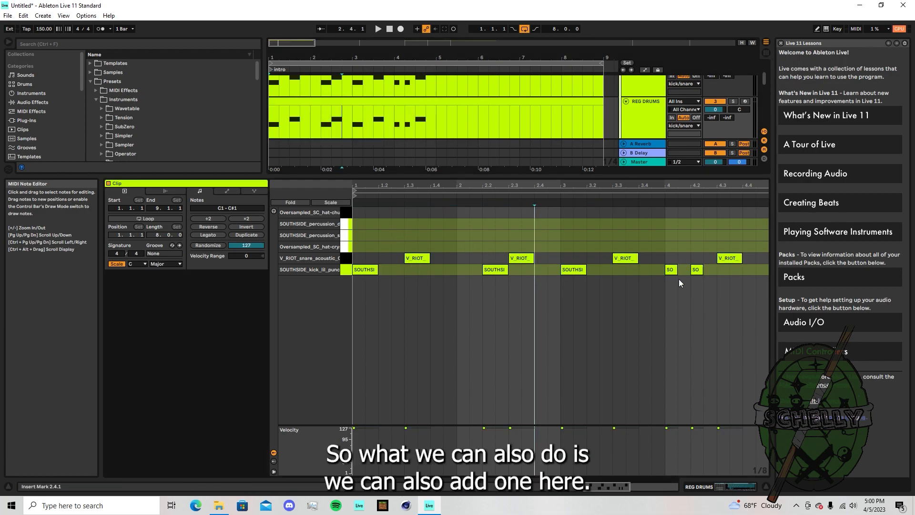
# Step: Add eighth-note kicks at 1.4 and 3.4 in the copied clip with their velocities at 127
pyautogui.doubleClick(437, 270)
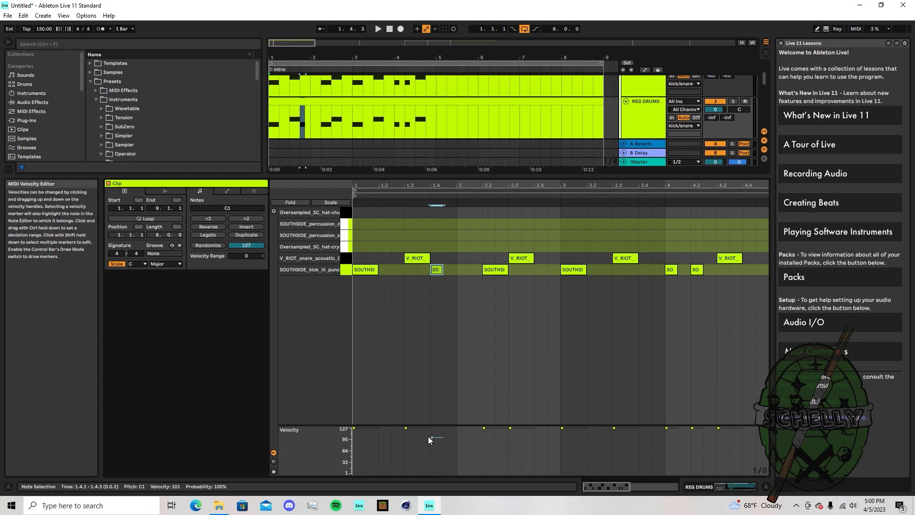
pyautogui.moveTo(432, 437); pyautogui.dragTo(432, 428)
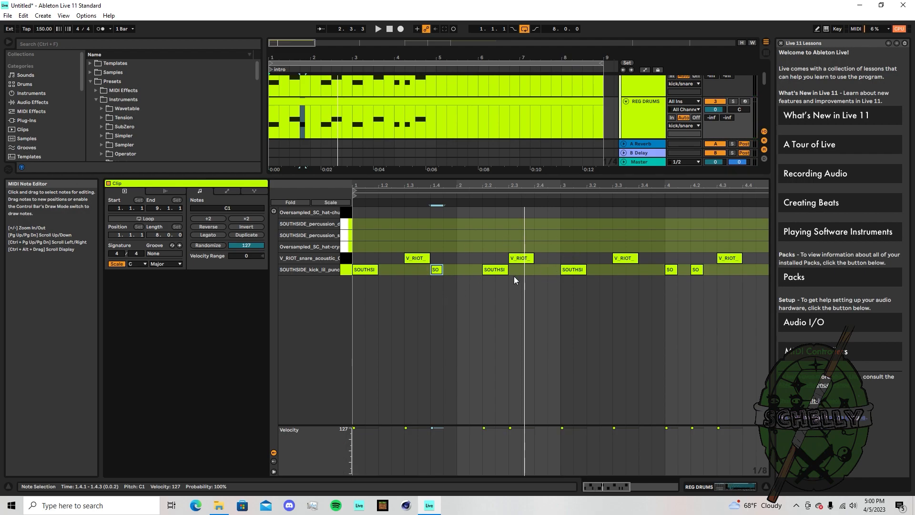
pyautogui.doubleClick(644, 270)
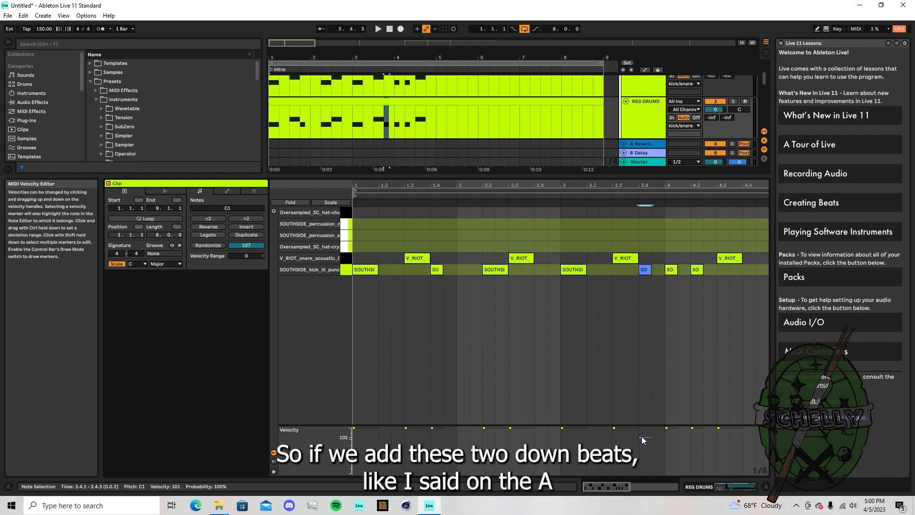
# Step: Compare the snare and added kick in bars 1 and 3, and play back the varied pattern
pyautogui.moveTo(384, 243); pyautogui.dragTo(460, 322)
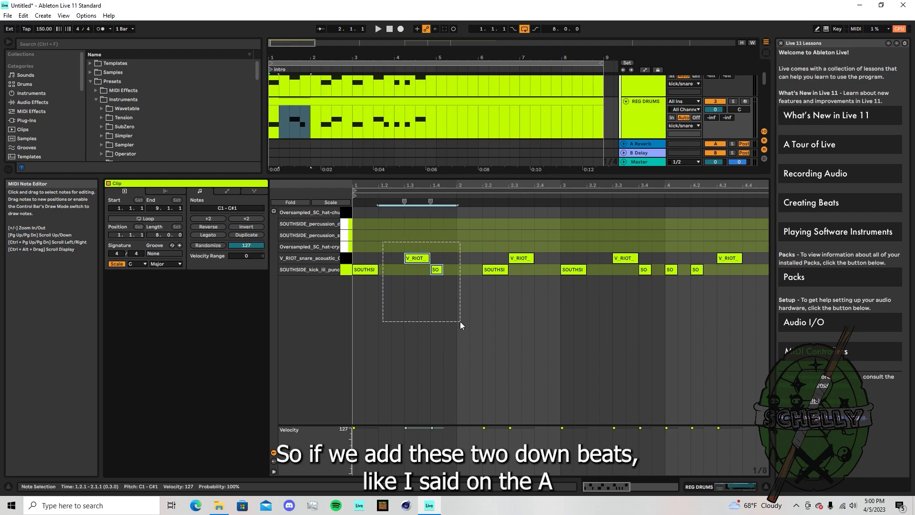
pyautogui.moveTo(569, 239); pyautogui.dragTo(647, 318)
pyautogui.moveTo(370, 232); pyautogui.dragTo(444, 309)
pyautogui.click(488, 282)
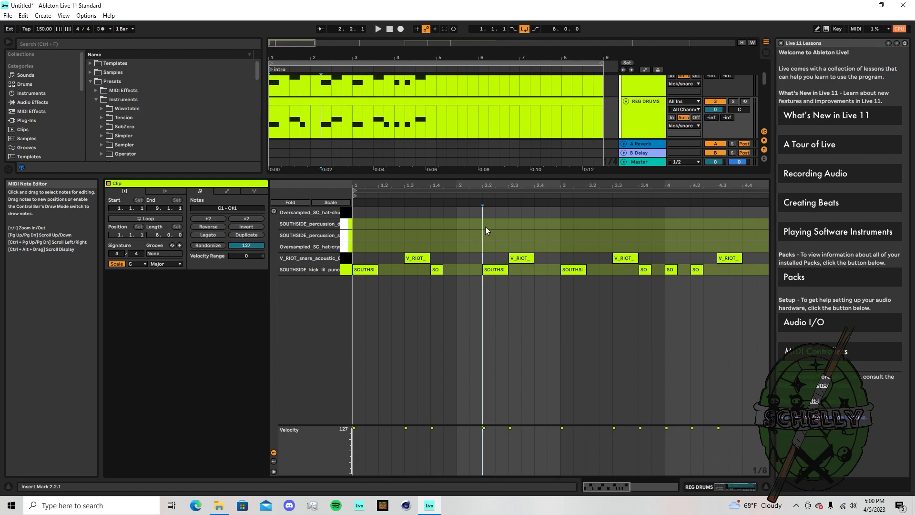
pyautogui.press('space')
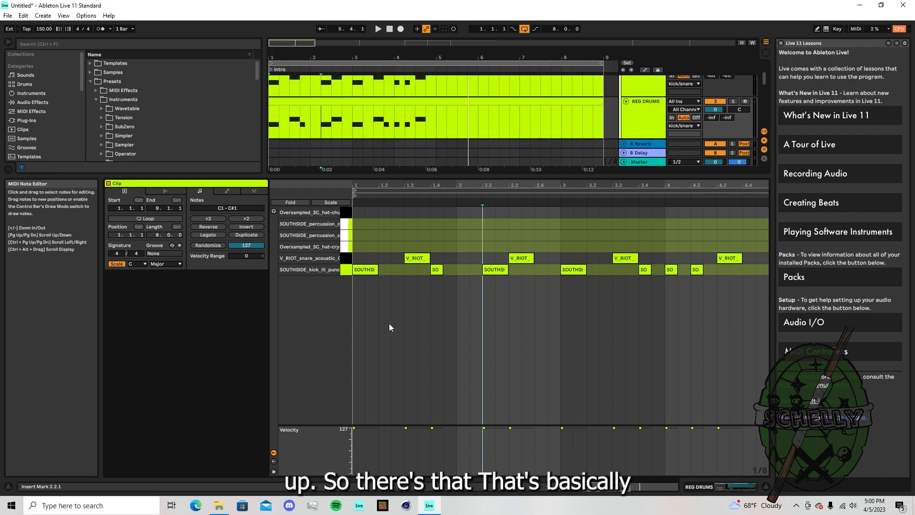
# Step: Duplicate the second REG DRUMS track with the varied pattern and open the new copy's clip, focused on its first four bars
pyautogui.moveTo(360, 235); pyautogui.dragTo(799, 335)
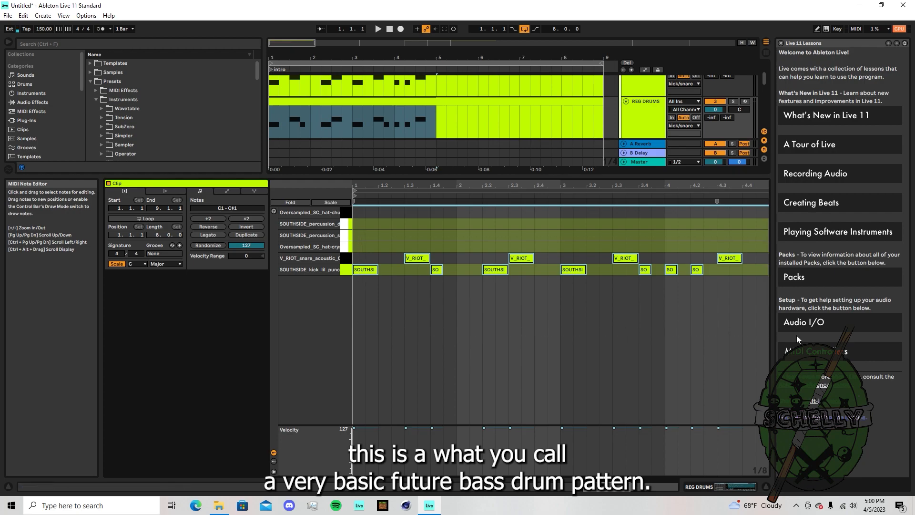
pyautogui.click(652, 299)
pyautogui.hotkey('ctrl', 'a')
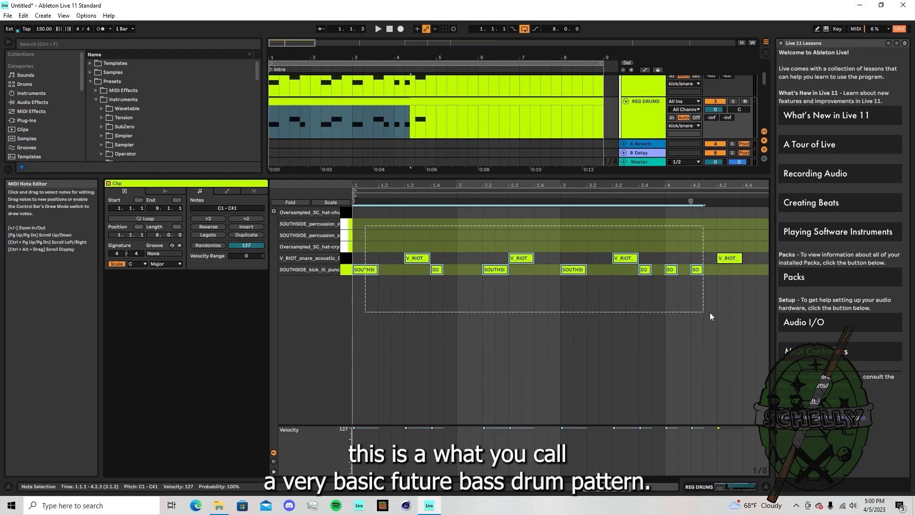
pyautogui.moveTo(357, 237); pyautogui.dragTo(760, 326)
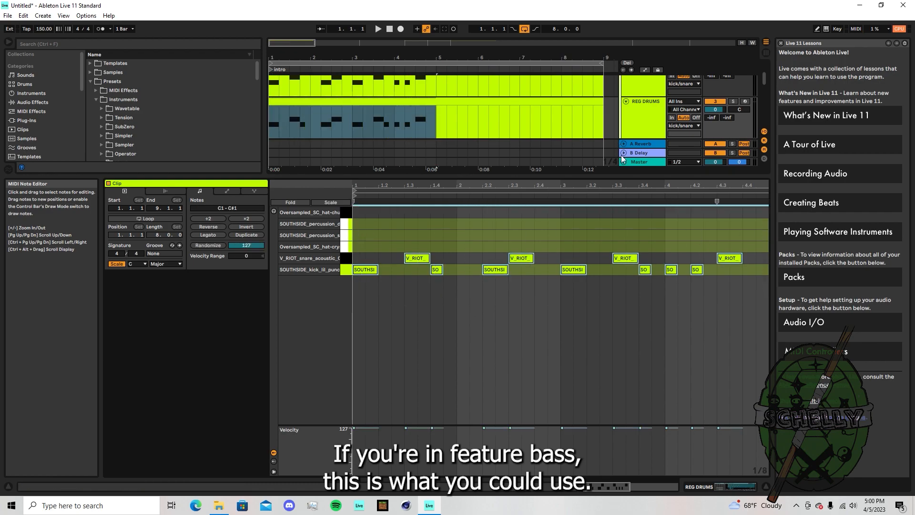
pyautogui.moveTo(613, 178); pyautogui.dragTo(613, 256)
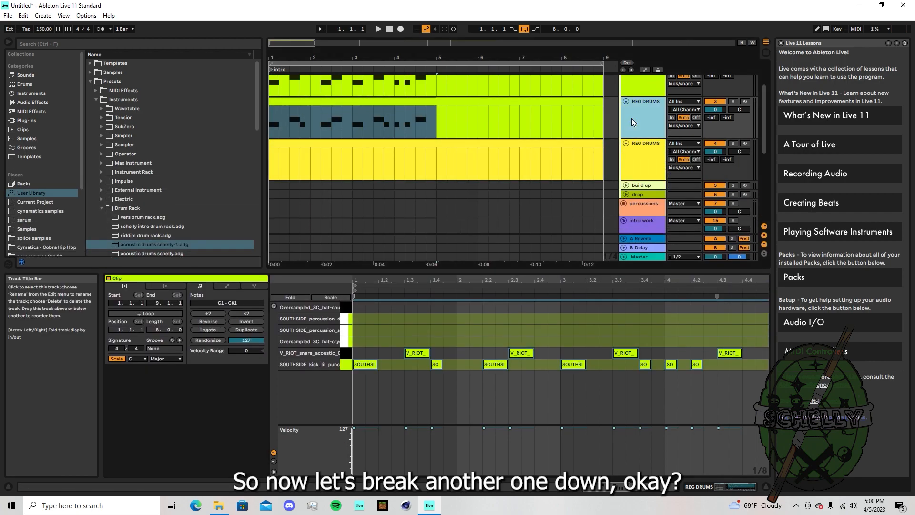
pyautogui.click(636, 119)
pyautogui.hotkey('ctrl', 'd')
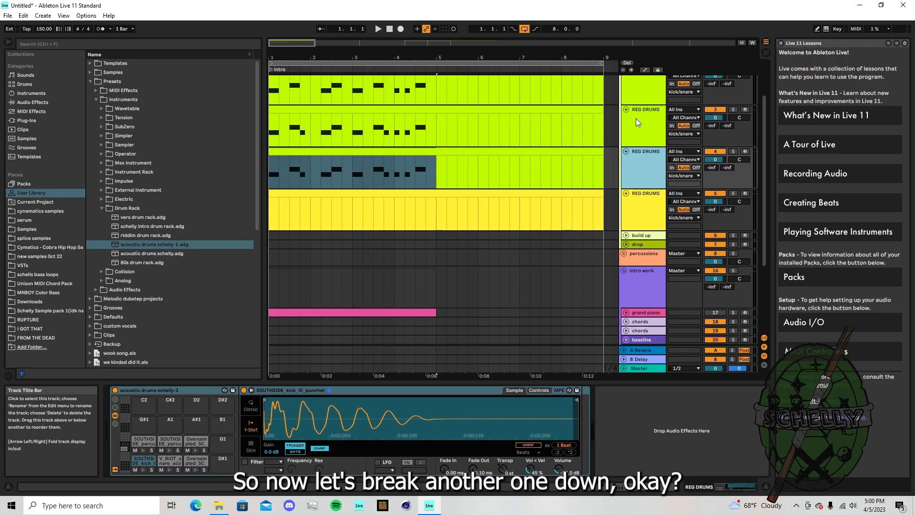
pyautogui.doubleClick(447, 165)
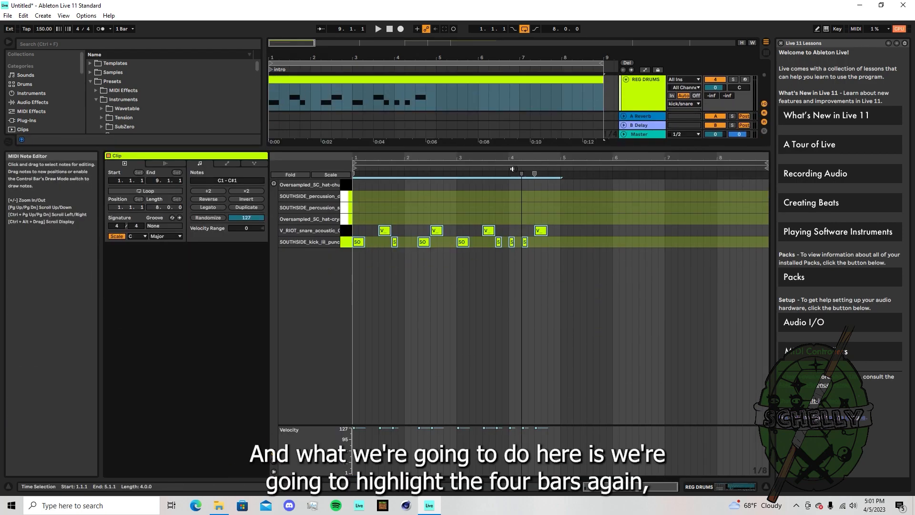
pyautogui.moveTo(437, 96); pyautogui.dragTo(263, 90)
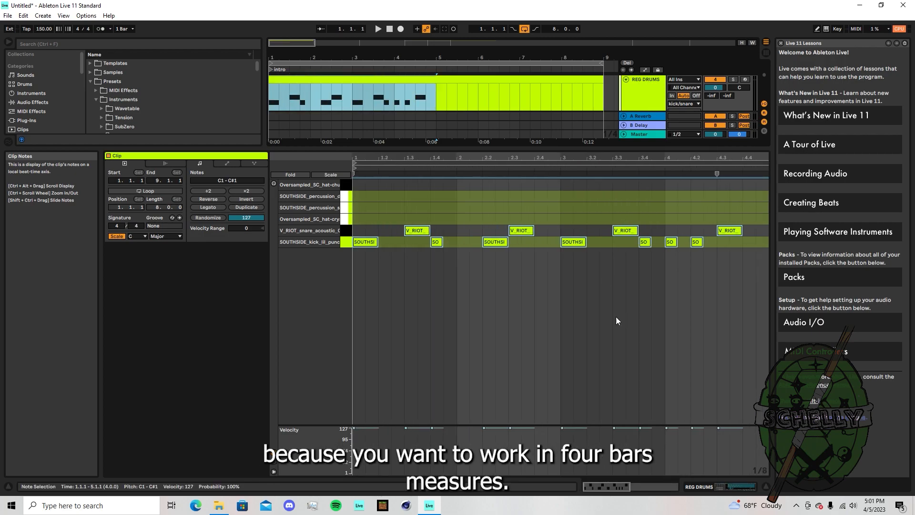
# Step: Delete every note from 1.4 through bar 4, keeping only the first kick and first snare
pyautogui.click(511, 305)
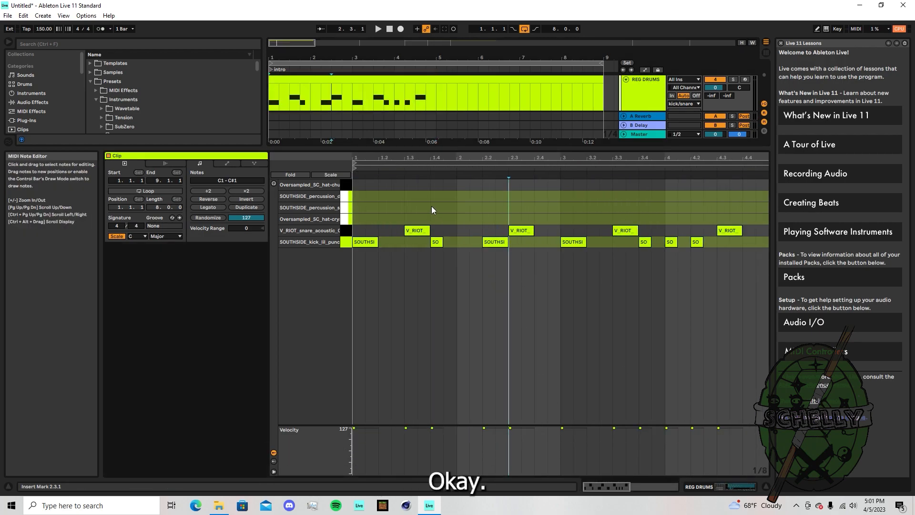
pyautogui.moveTo(437, 204); pyautogui.dragTo(756, 287)
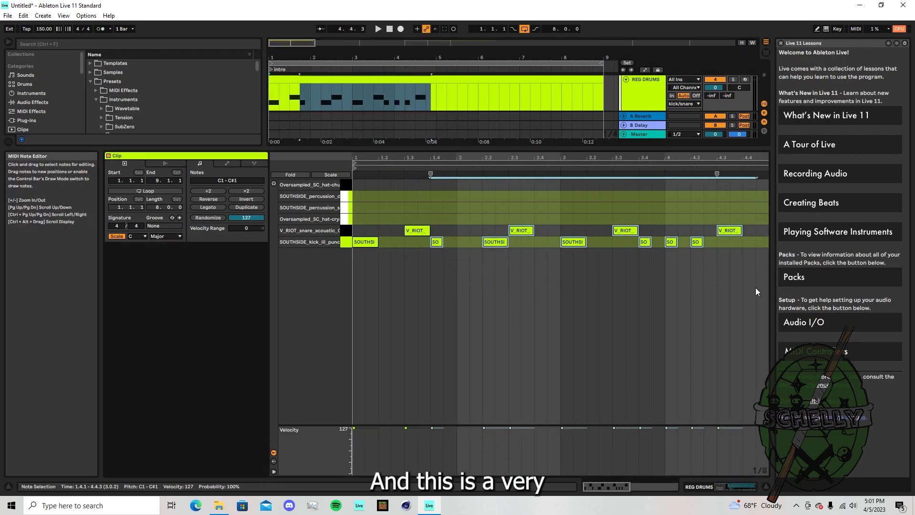
pyautogui.press('Delete')
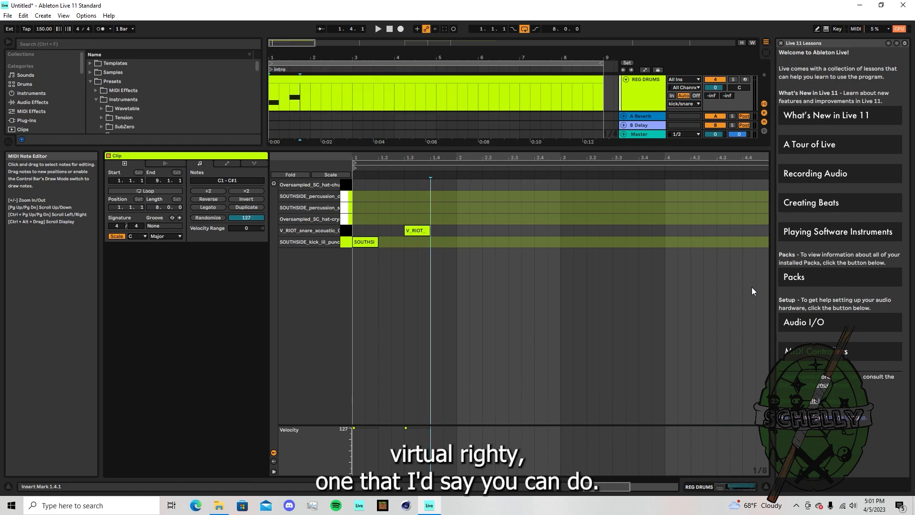
# Step: Set the note grid to 1/16 and shorten the first bar's opening kick to a sixteenth note
pyautogui.rightClick(397, 245)
pyautogui.click(432, 372)
pyautogui.moveTo(612, 486); pyautogui.dragTo(612, 510)
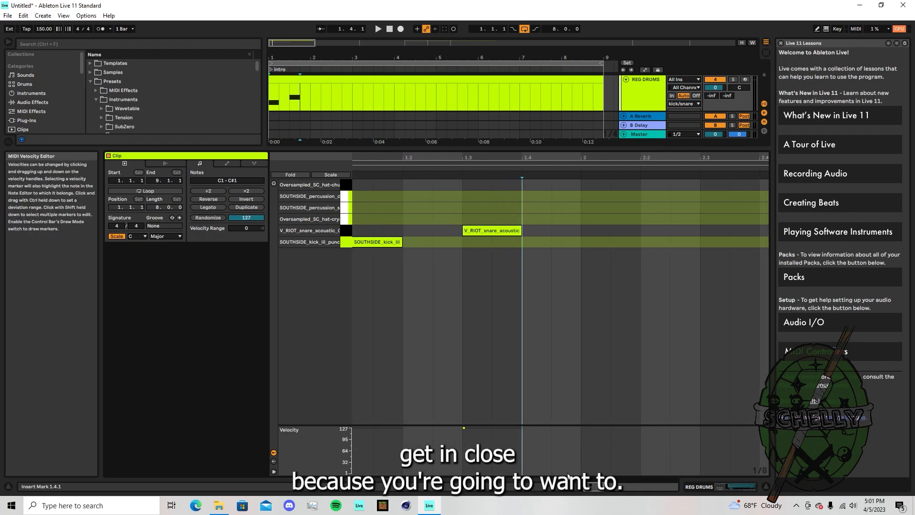
pyautogui.click(407, 242)
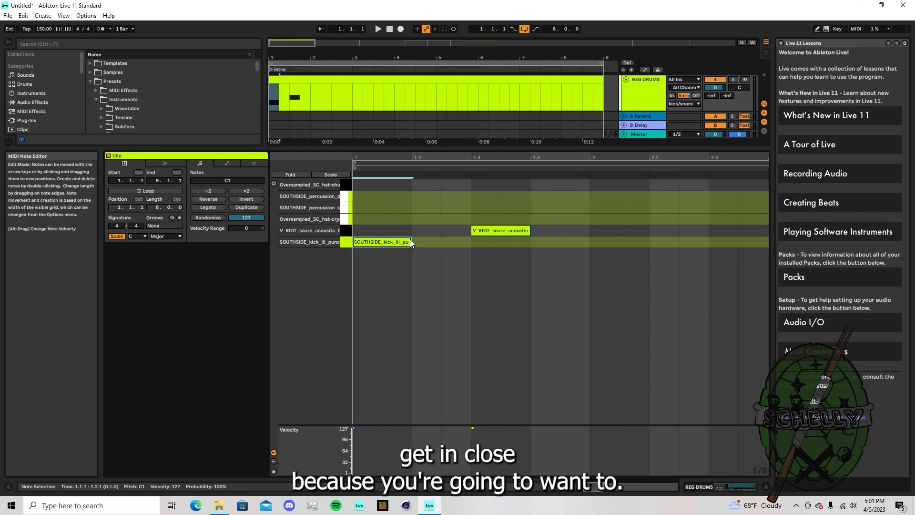
pyautogui.moveTo(407, 242); pyautogui.dragTo(369, 242)
pyautogui.moveTo(353, 429); pyautogui.dragTo(353, 436)
pyautogui.rightClick(395, 243)
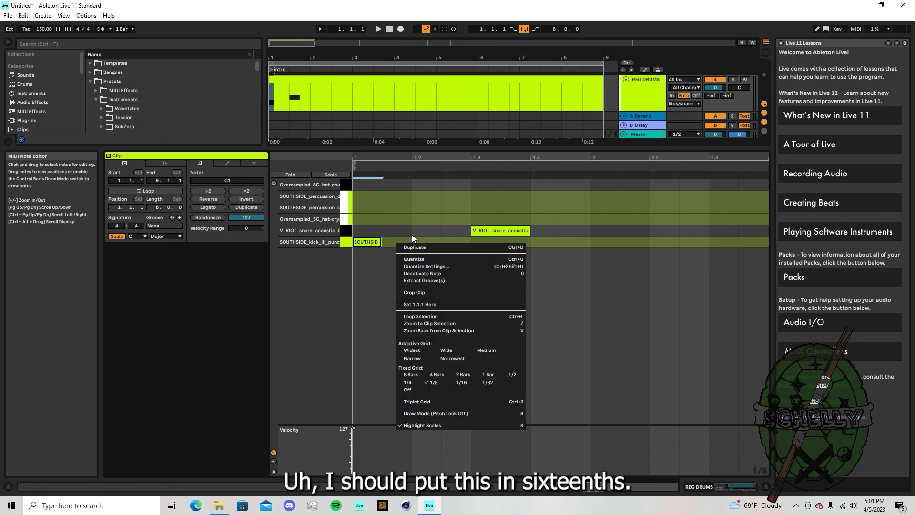
pyautogui.click(456, 375)
pyautogui.moveTo(381, 242); pyautogui.dragTo(363, 243)
# Step: Add two sixteenth-note kicks before the first snare, at 1.1.4 and 1.2.3
pyautogui.click(406, 239)
pyautogui.doubleClick(406, 241)
pyautogui.doubleClick(449, 240)
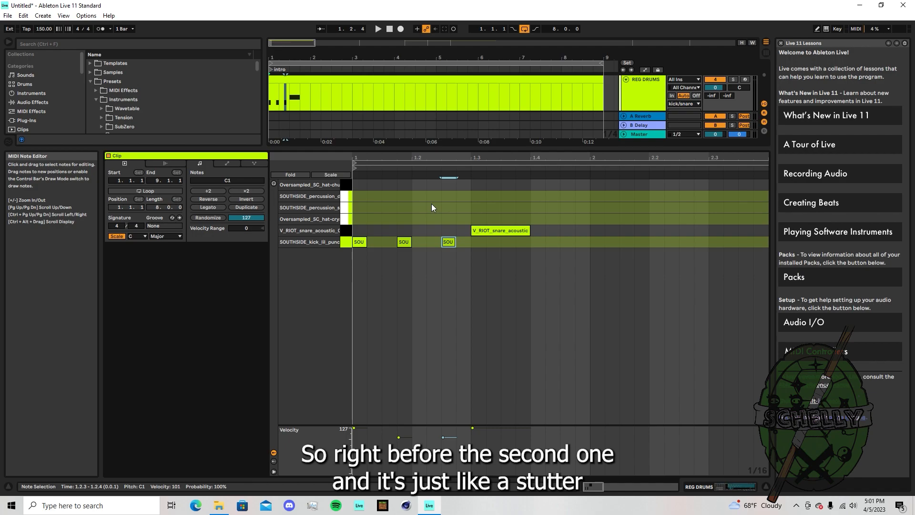
# Step: Raise the velocities of the two added sixteenth-note kicks to 127 and play back the first bar
pyautogui.click(499, 231)
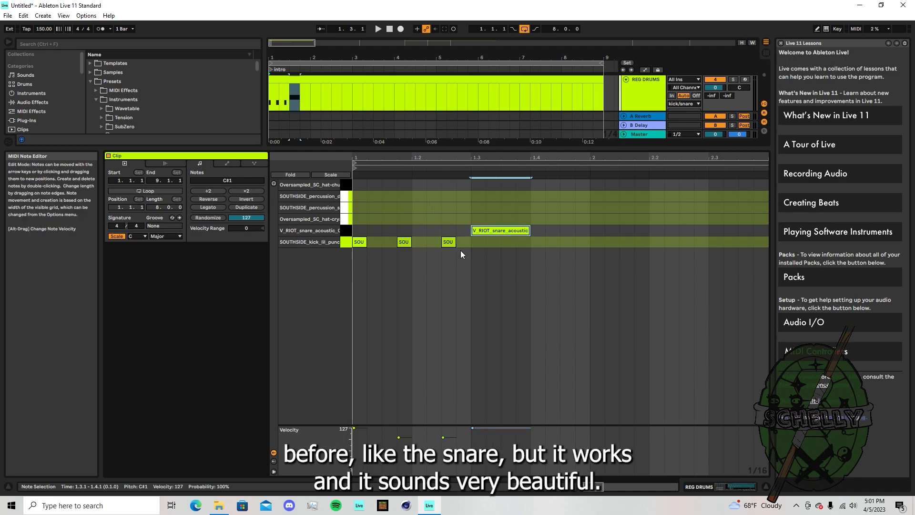
pyautogui.moveTo(396, 231); pyautogui.dragTo(461, 267)
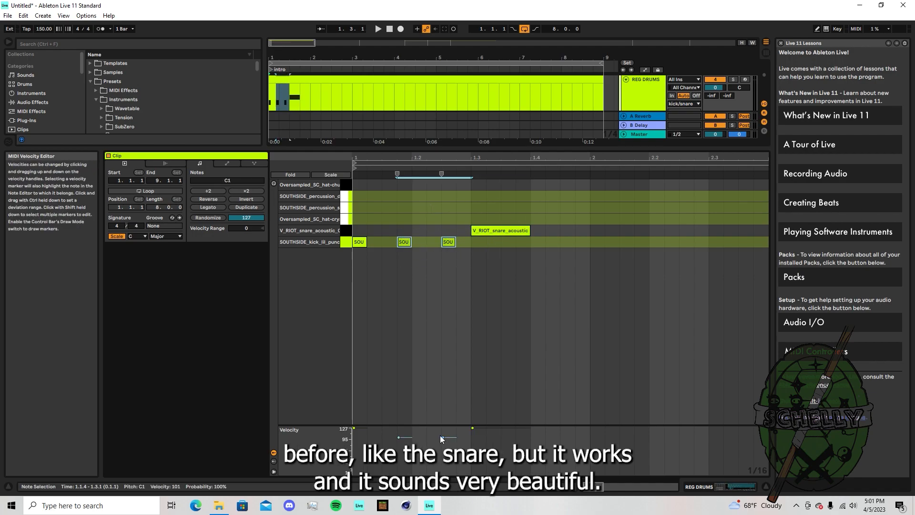
pyautogui.moveTo(440, 435); pyautogui.dragTo(447, 368)
pyautogui.moveTo(393, 242); pyautogui.dragTo(447, 279)
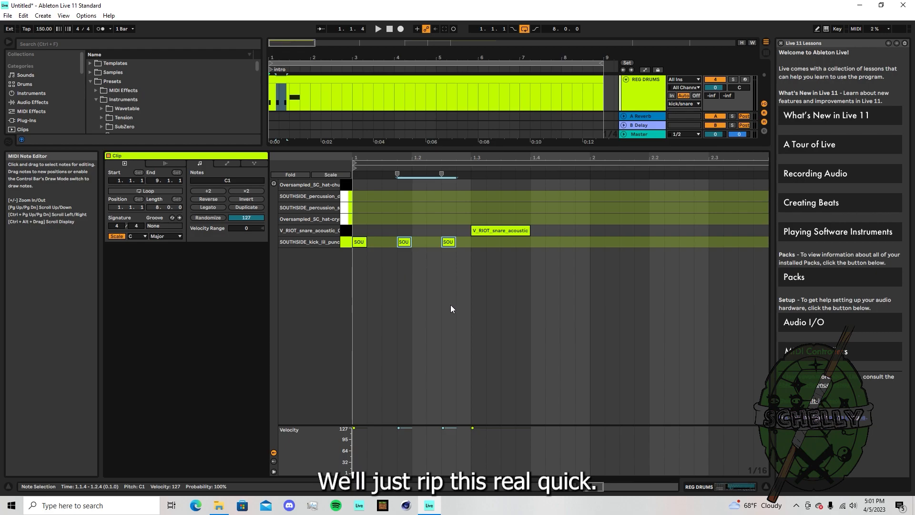
pyautogui.press('space')
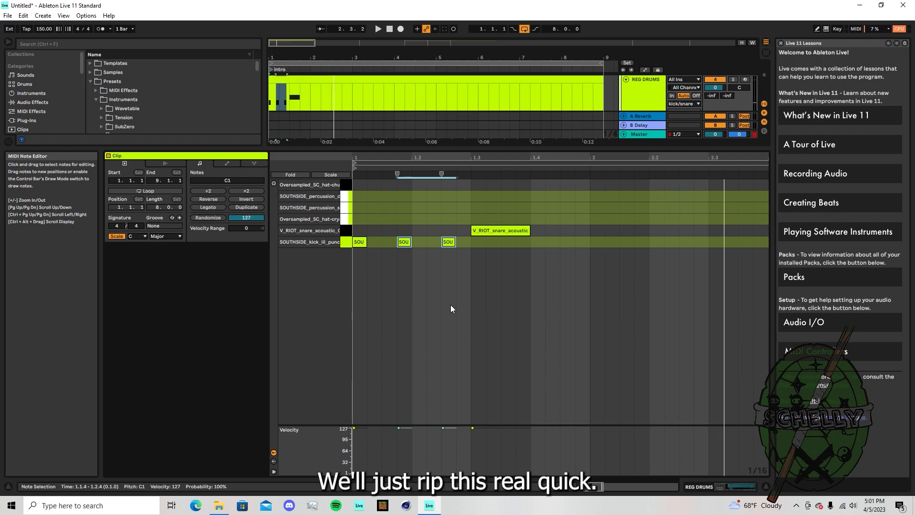
# Step: Solo the green drum track and lengthen all three kicks in bar 1 to eighth notes, checking the result by playback
pyautogui.click(732, 80)
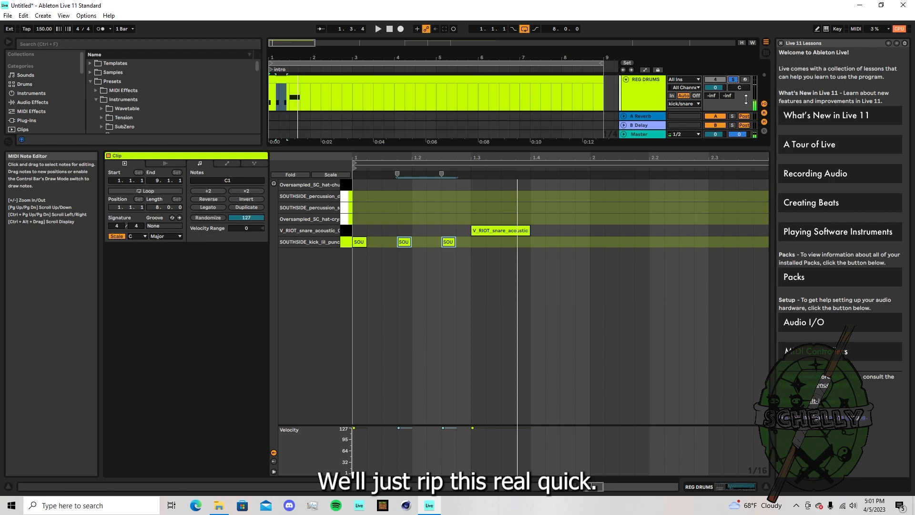
pyautogui.moveTo(640, 148); pyautogui.dragTo(640, 183)
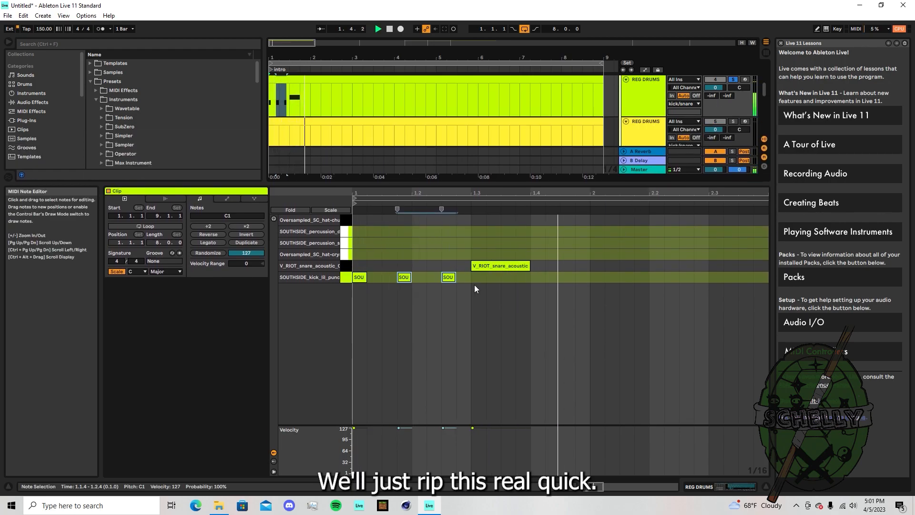
pyautogui.moveTo(455, 277); pyautogui.dragTo(470, 277)
pyautogui.press('space')
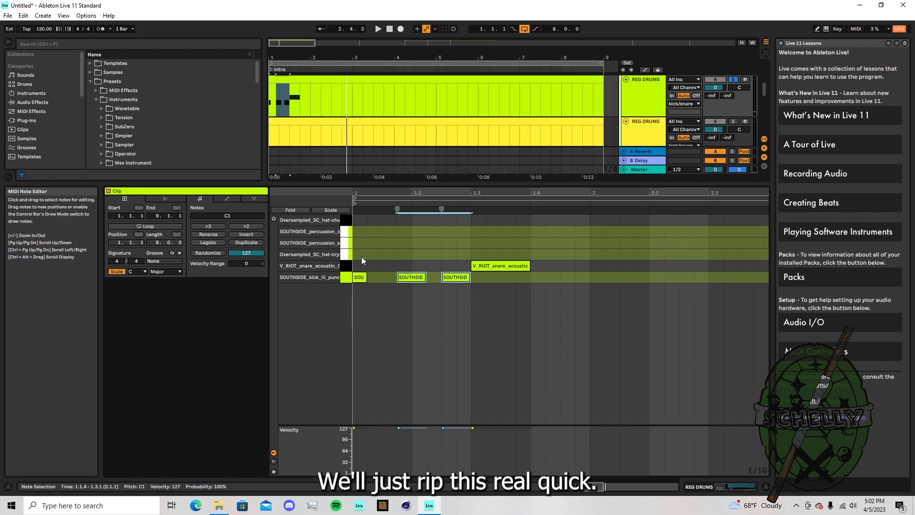
pyautogui.moveTo(366, 277); pyautogui.dragTo(381, 277)
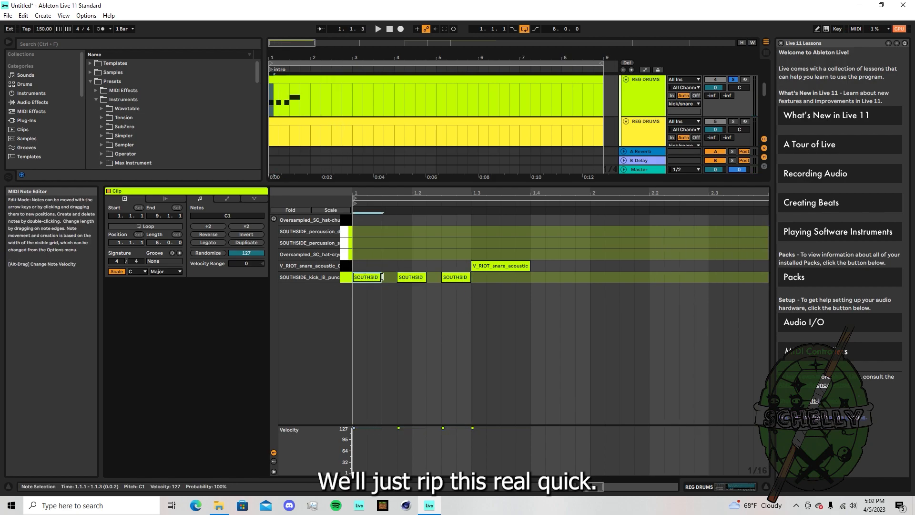
pyautogui.press('space')
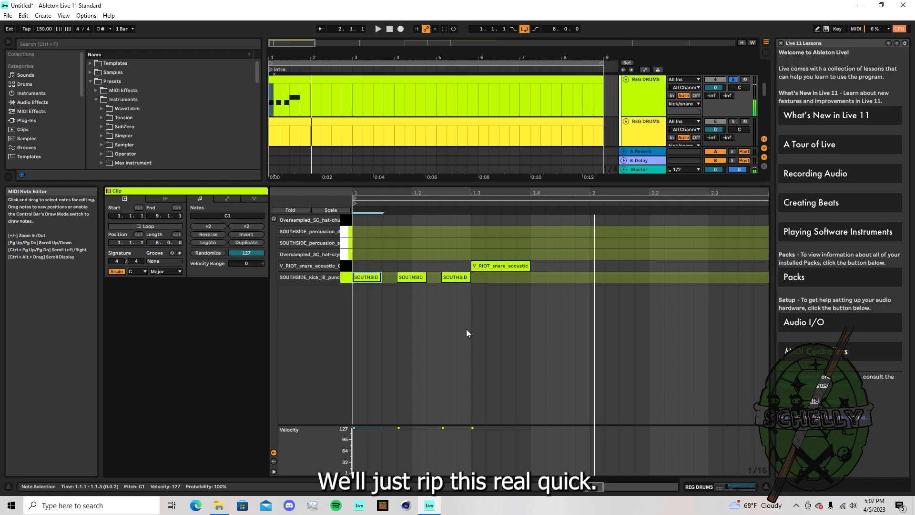
# Step: Add a quarter-note snare at 2.3 and sixteenth-note kicks at 2.2.1 and 2.2.3, and play back the pattern
pyautogui.moveTo(591, 486); pyautogui.dragTo(400, 175)
pyautogui.moveTo(395, 98); pyautogui.dragTo(271, 98)
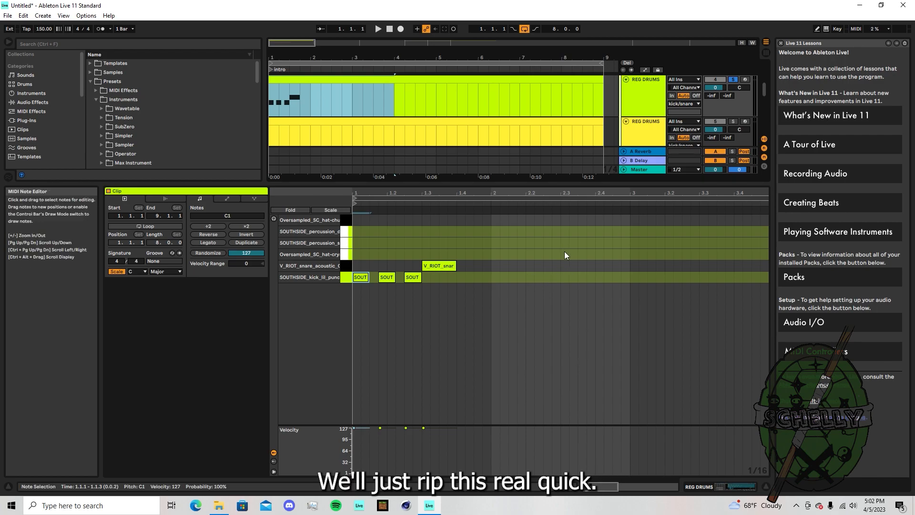
pyautogui.doubleClick(563, 265)
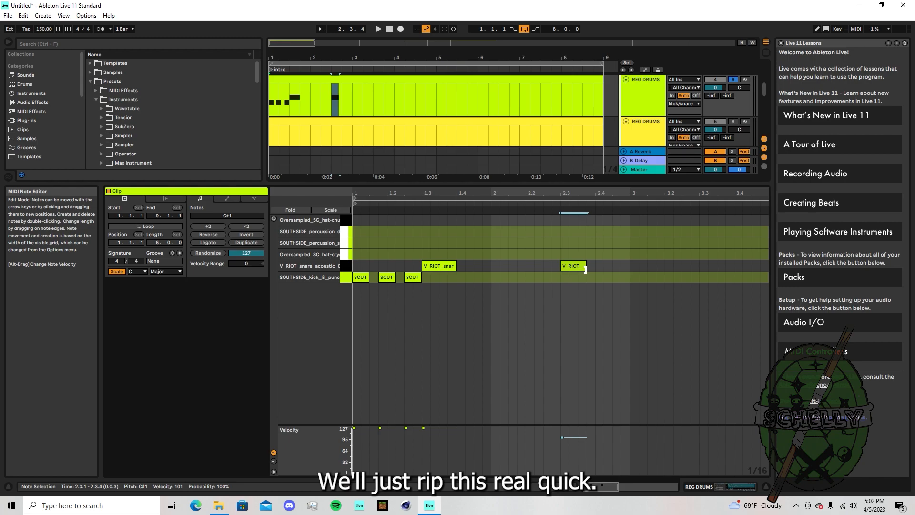
pyautogui.doubleClick(536, 278)
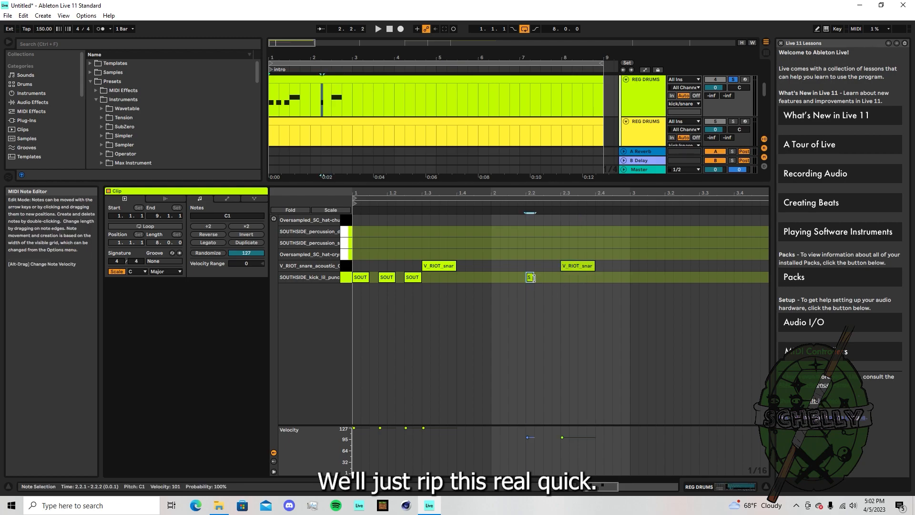
pyautogui.doubleClick(548, 278)
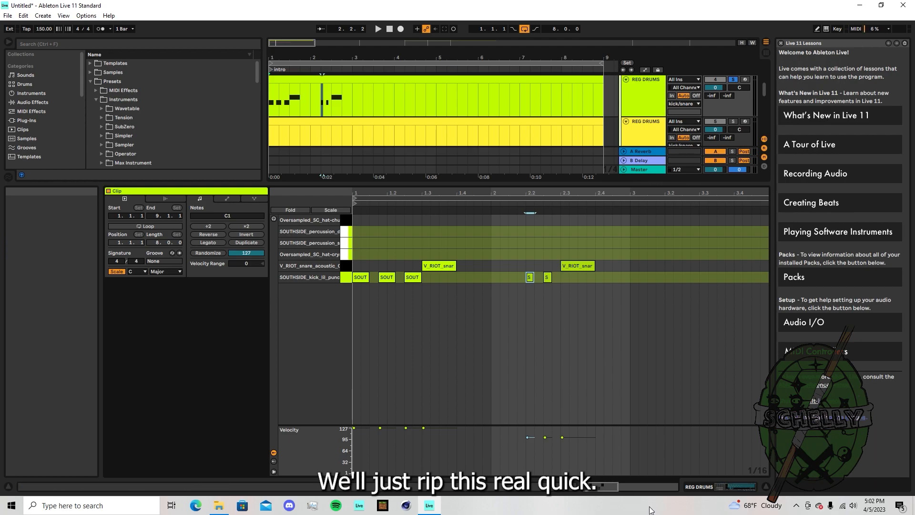
pyautogui.press('space')
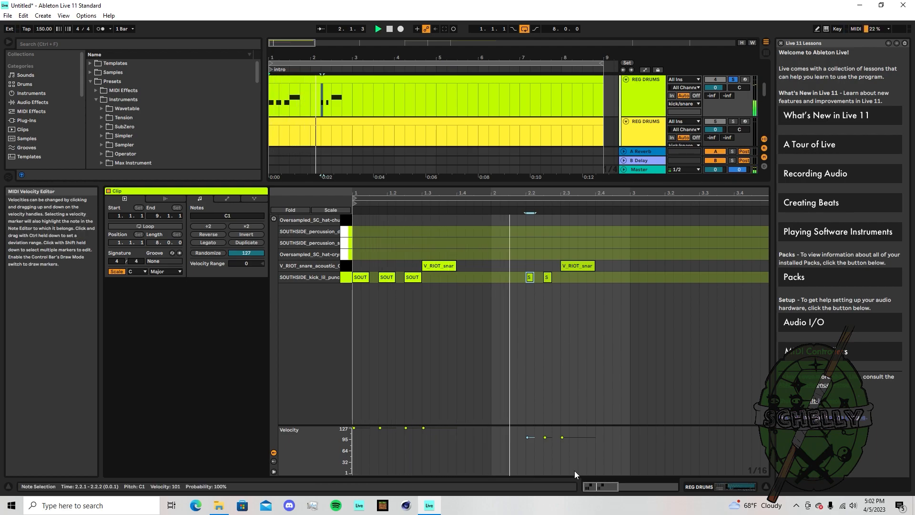
pyautogui.press('space')
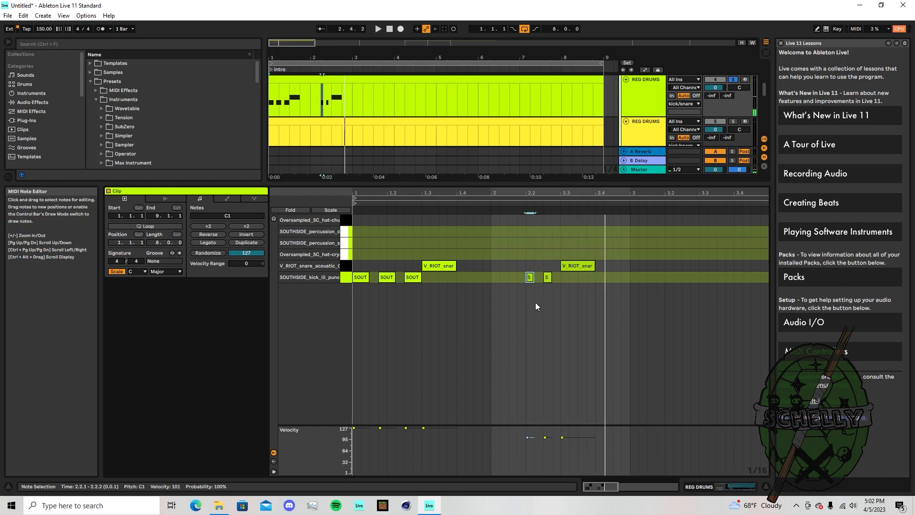
# Step: Raise the velocities of the second bar's two kicks and snare to 127 and play back the pattern
pyautogui.moveTo(525, 260); pyautogui.dragTo(586, 281)
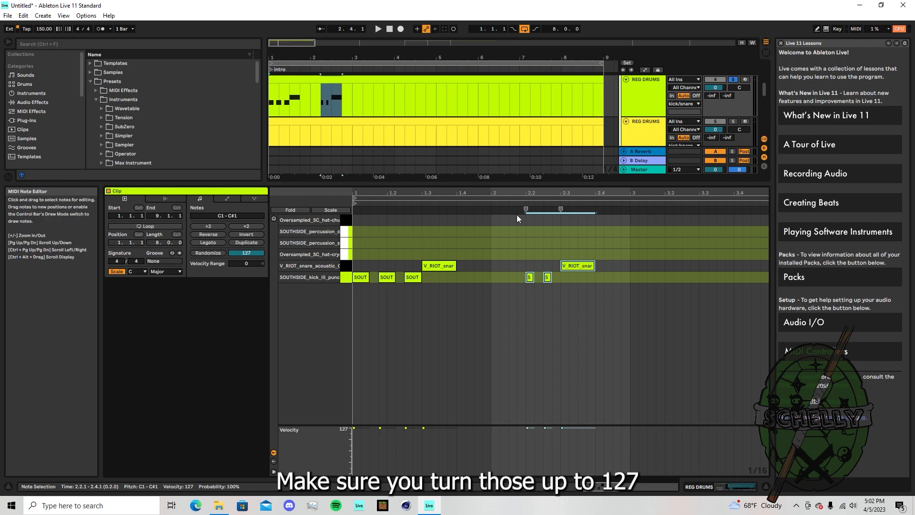
pyautogui.press('space')
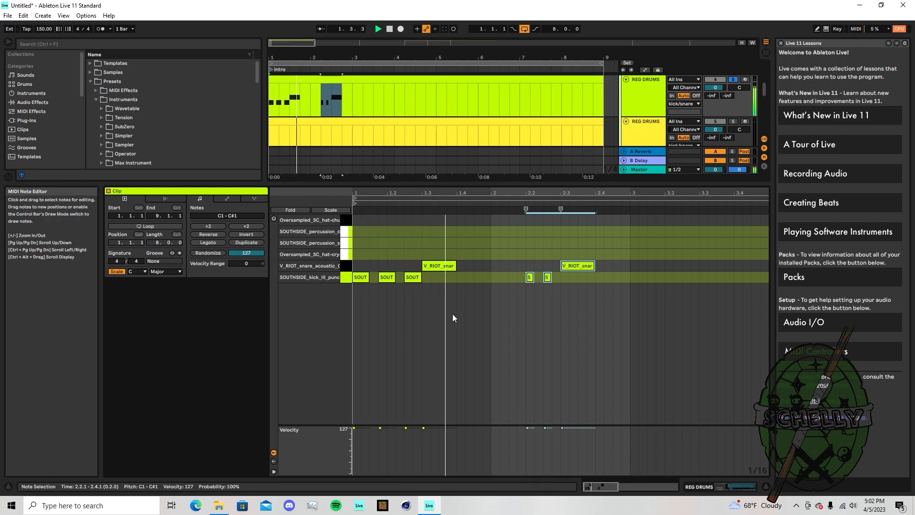
pyautogui.press('space')
# Step: Add sixteenth-note kicks after the second snare at 2.4.1, 2.4.2 and 2.4.4, with their velocities raised to 127
pyautogui.click(603, 280)
pyautogui.doubleClick(600, 279)
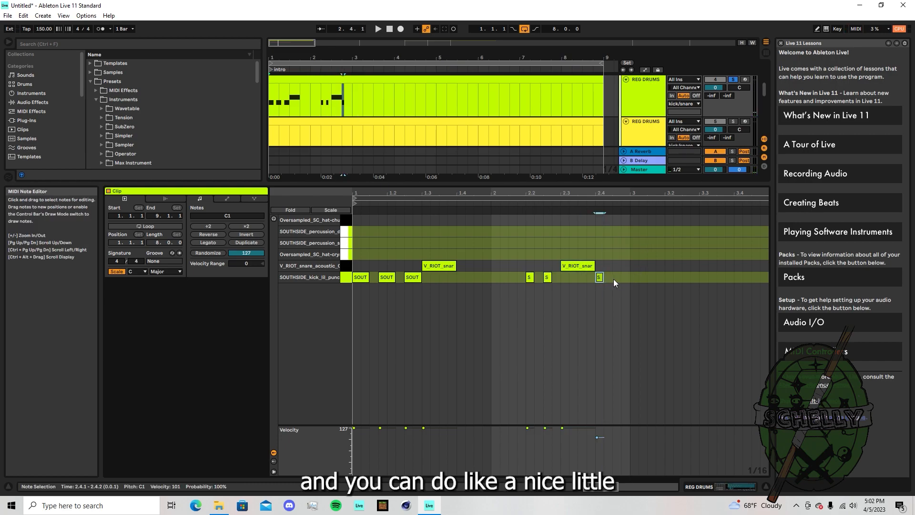
pyautogui.doubleClick(608, 277)
pyautogui.doubleClick(624, 278)
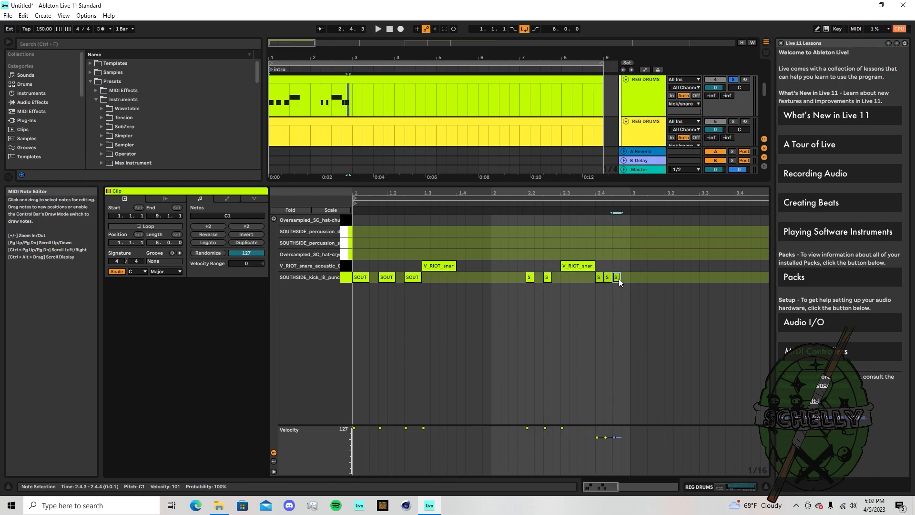
pyautogui.doubleClick(634, 277)
pyautogui.doubleClick(634, 279)
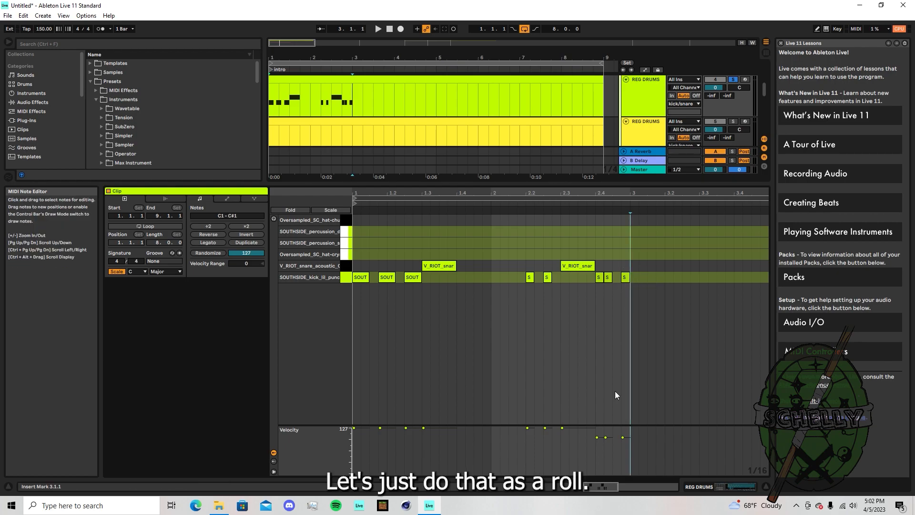
pyautogui.moveTo(528, 255); pyautogui.dragTo(622, 363)
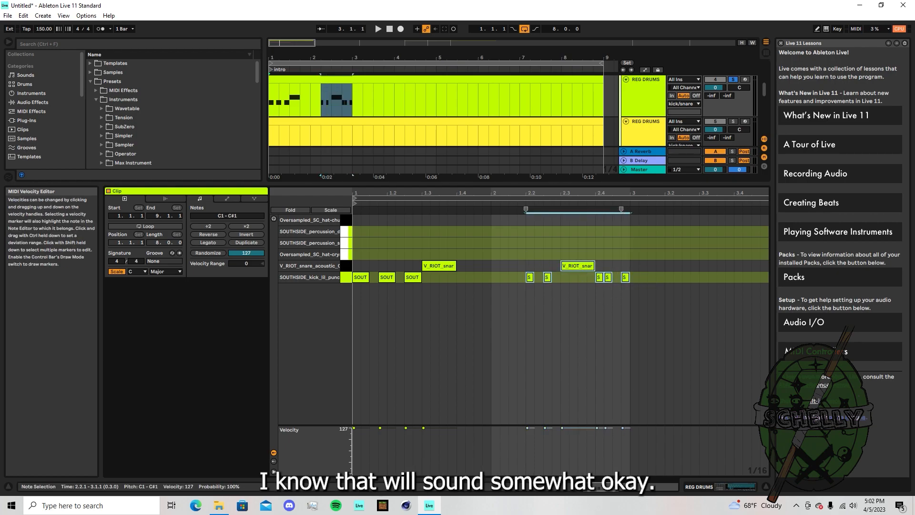
# Step: Duplicate the two-bar kick and snare pattern into bars 3 and 4 and play back all four bars
pyautogui.moveTo(601, 489); pyautogui.dragTo(602, 490)
pyautogui.moveTo(368, 235); pyautogui.dragTo(579, 319)
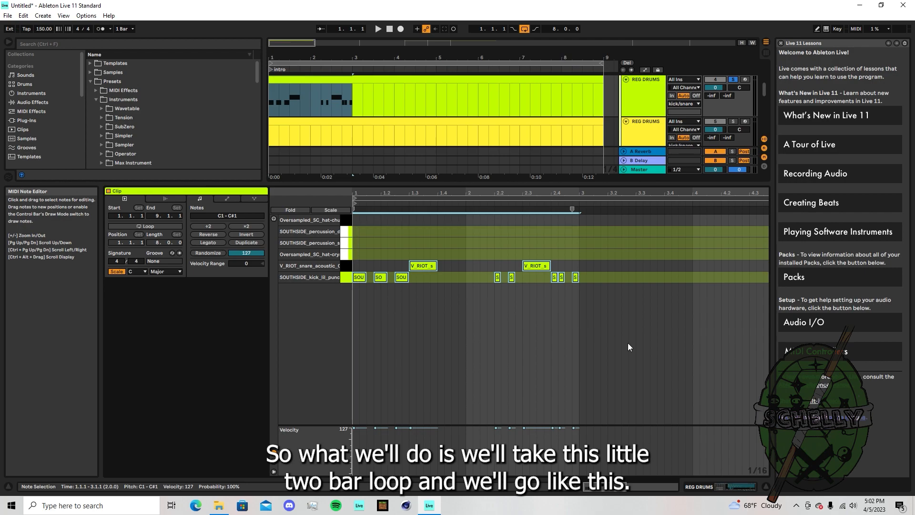
pyautogui.hotkey('ctrl', 'd')
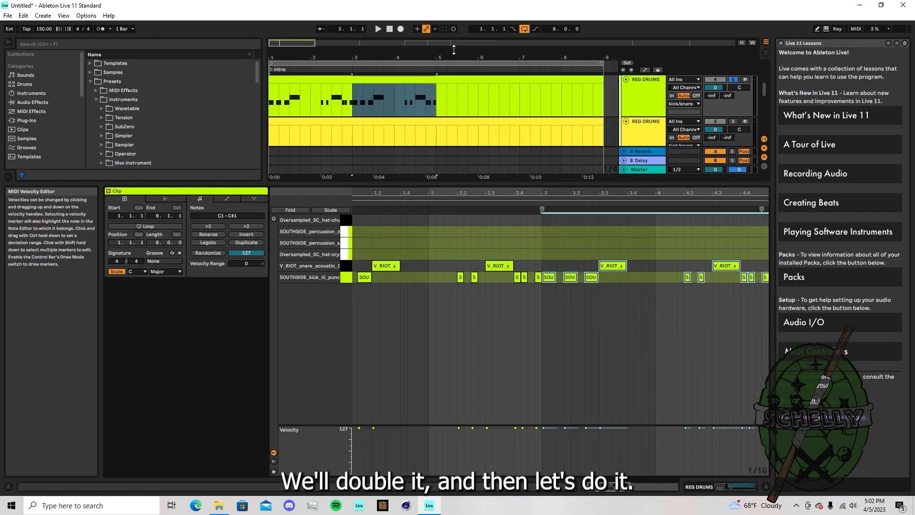
pyautogui.click(389, 29)
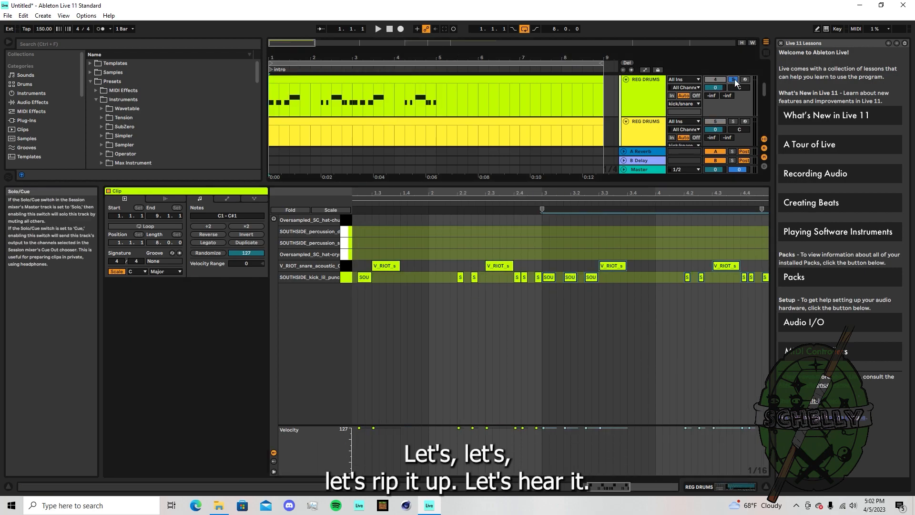
pyautogui.moveTo(614, 487); pyautogui.dragTo(601, 488)
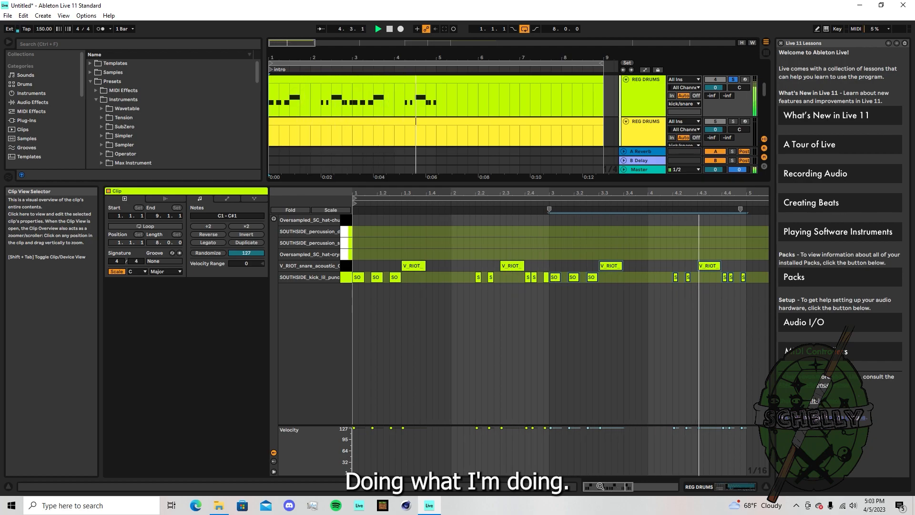
pyautogui.press('space')
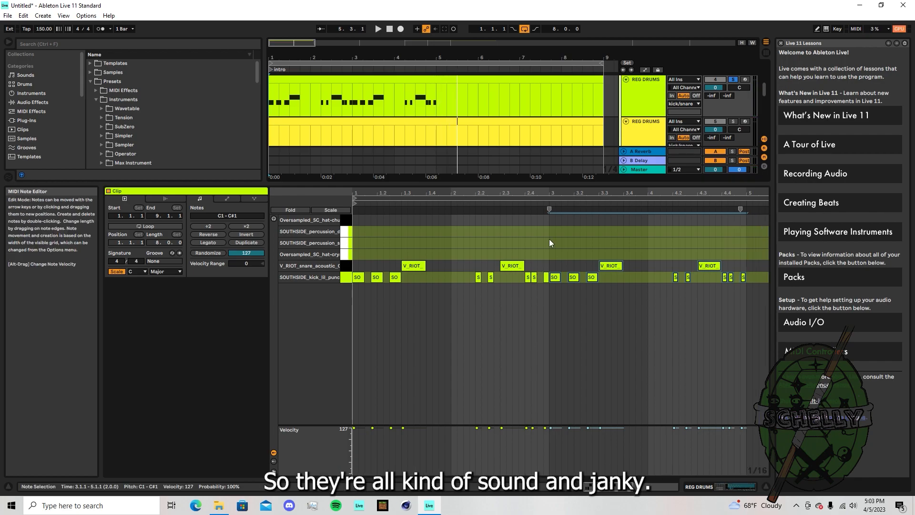
# Step: Rework the kick roll at the end of bar 2 into three consecutive sixteenth notes at 2.4.1, 2.4.2 and 2.4.3
pyautogui.moveTo(601, 486); pyautogui.dragTo(606, 498)
pyautogui.doubleClick(545, 276)
pyautogui.rightClick(552, 276)
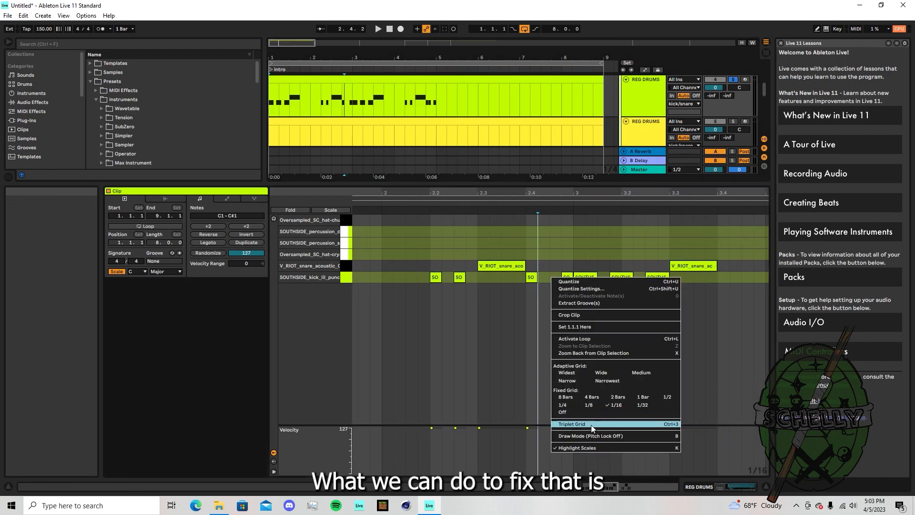
pyautogui.click(609, 405)
pyautogui.doubleClick(555, 277)
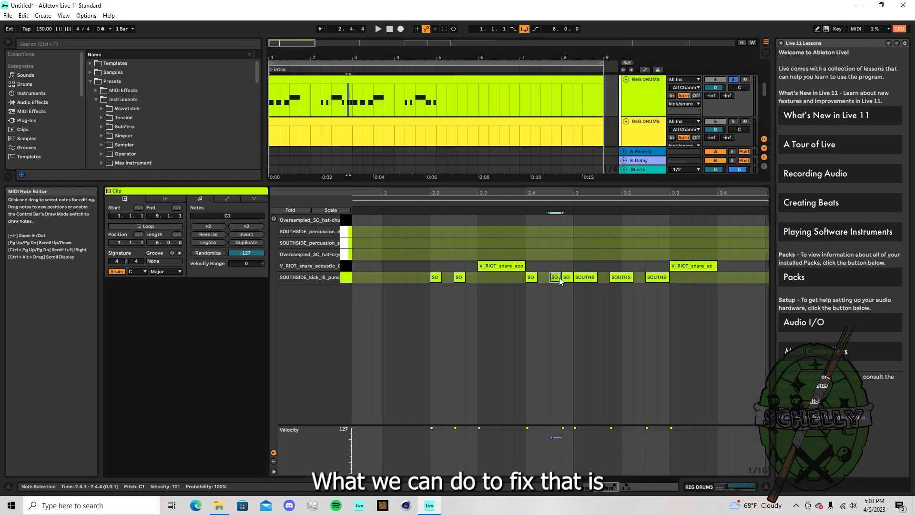
pyautogui.doubleClick(565, 277)
pyautogui.click(544, 276)
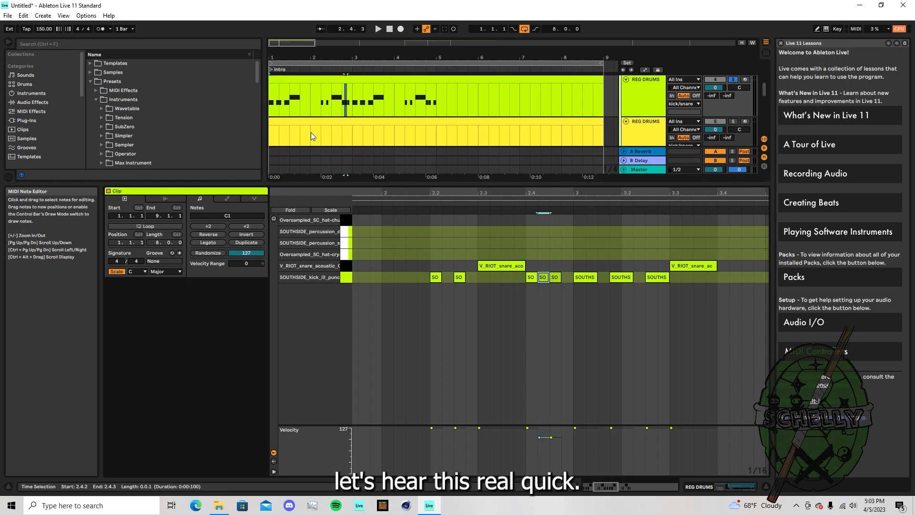
# Step: Play back from 2.2 and raise the velocities of the reworked kick roll at 2.4 to 127
pyautogui.click(322, 101)
pyautogui.press('space')
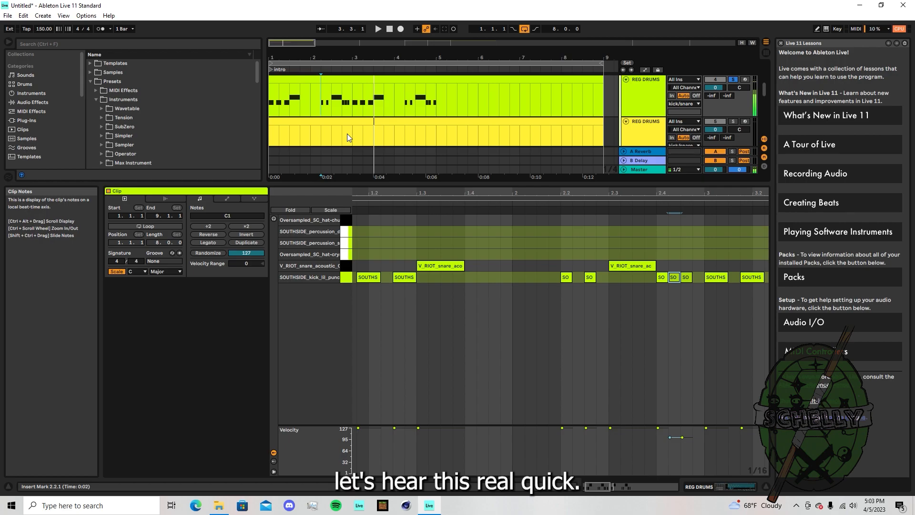
pyautogui.moveTo(665, 257); pyautogui.dragTo(687, 288)
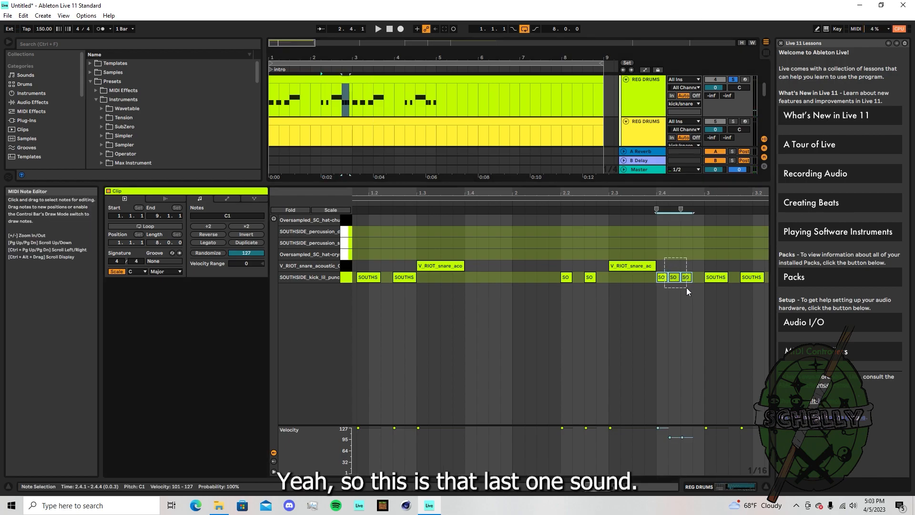
pyautogui.moveTo(670, 438); pyautogui.dragTo(670, 425)
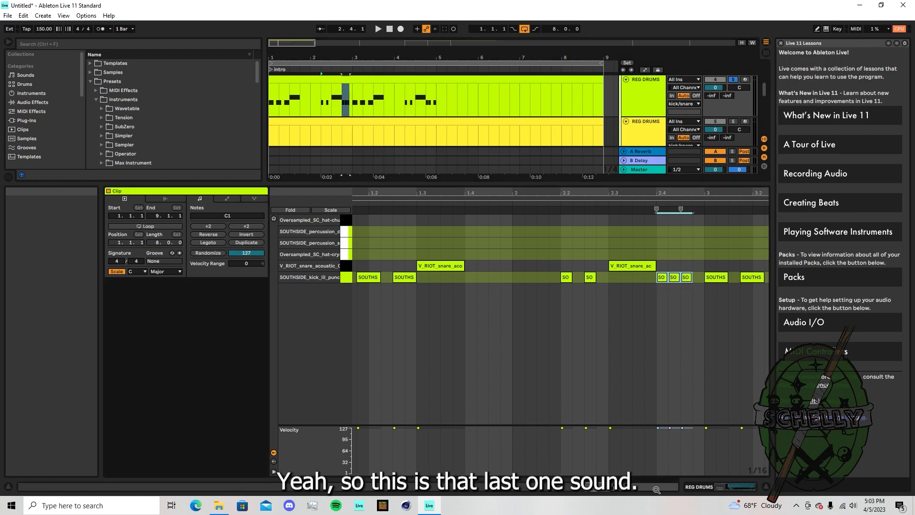
# Step: Delete all the copied notes in bars 3 and 4
pyautogui.press('-')
pyautogui.moveTo(527, 251); pyautogui.dragTo(697, 304)
pyautogui.press('Delete')
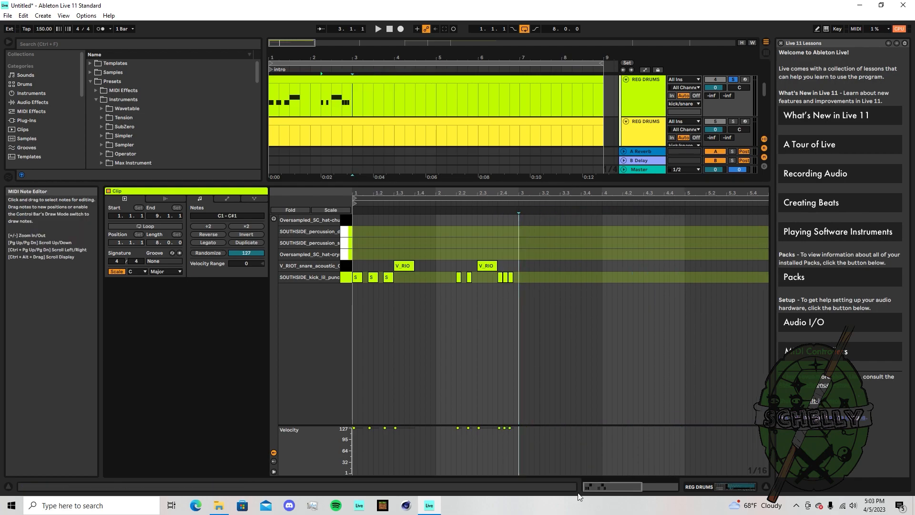
# Step: Duplicate the revised two-bar pattern into bars 3 and 4 and play back all four bars from the start
pyautogui.moveTo(620, 485); pyautogui.dragTo(621, 497)
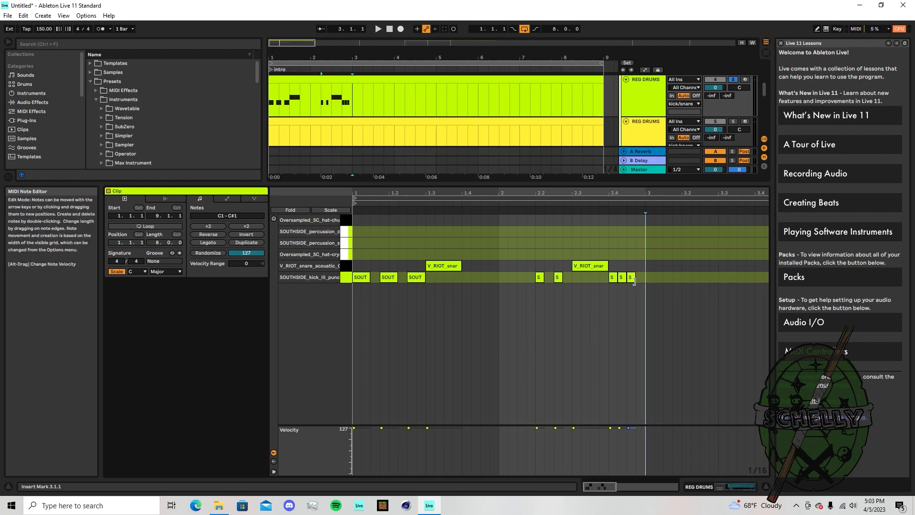
pyautogui.moveTo(618, 491); pyautogui.dragTo(618, 484)
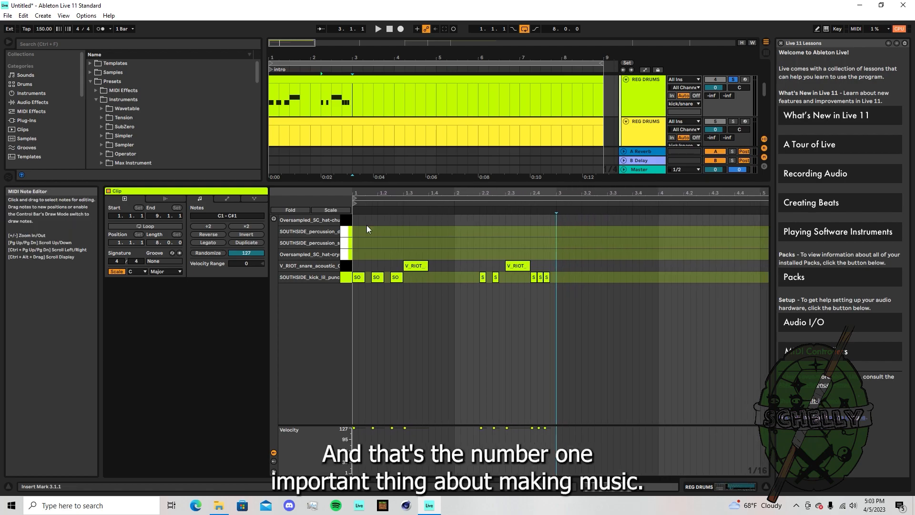
pyautogui.moveTo(356, 244); pyautogui.dragTo(556, 311)
pyautogui.hotkey('ctrl', 'd')
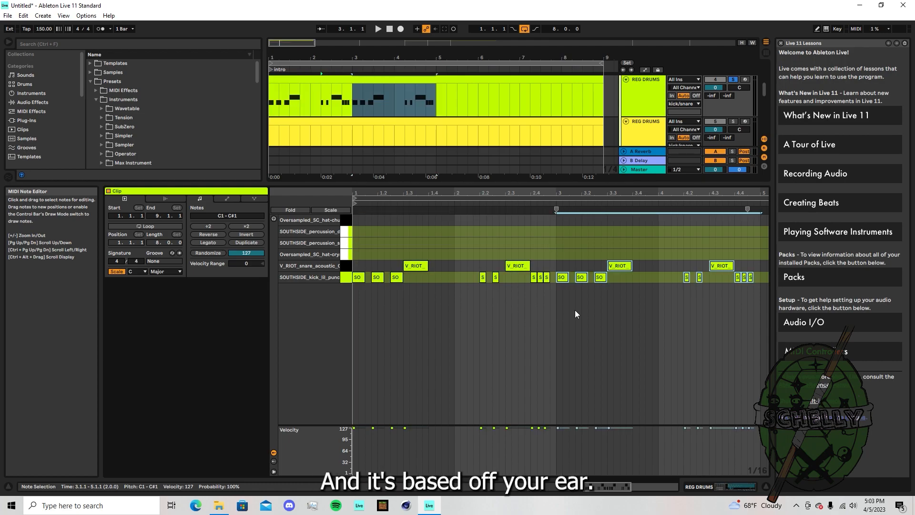
pyautogui.click(601, 313)
pyautogui.click(390, 29)
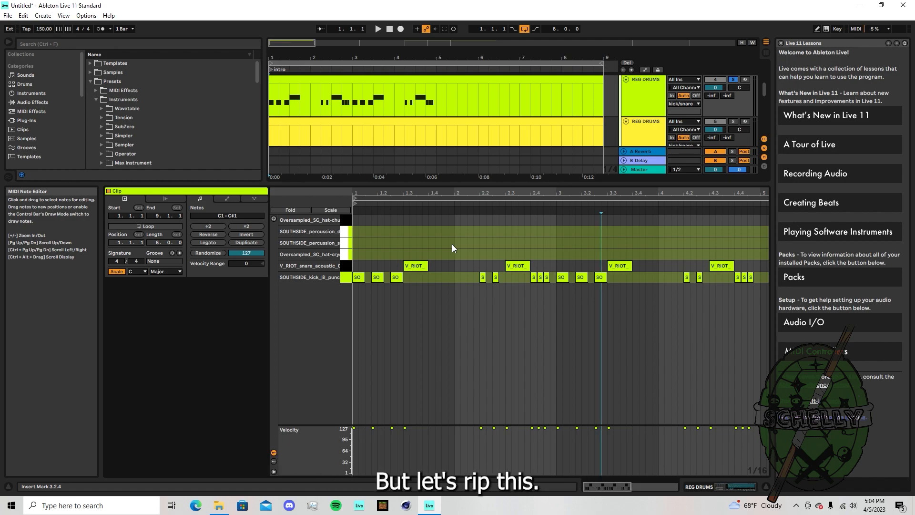
pyautogui.press('space')
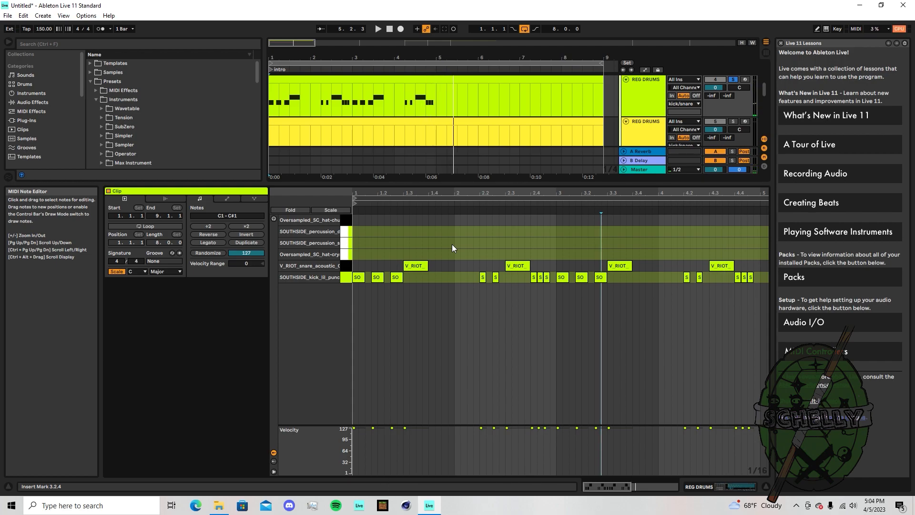
# Step: Enlarge the arrangement, expand and activate the grand piano track, and solo it together with drum track 4
pyautogui.moveTo(485, 184); pyautogui.dragTo(500, 383)
pyautogui.click(626, 240)
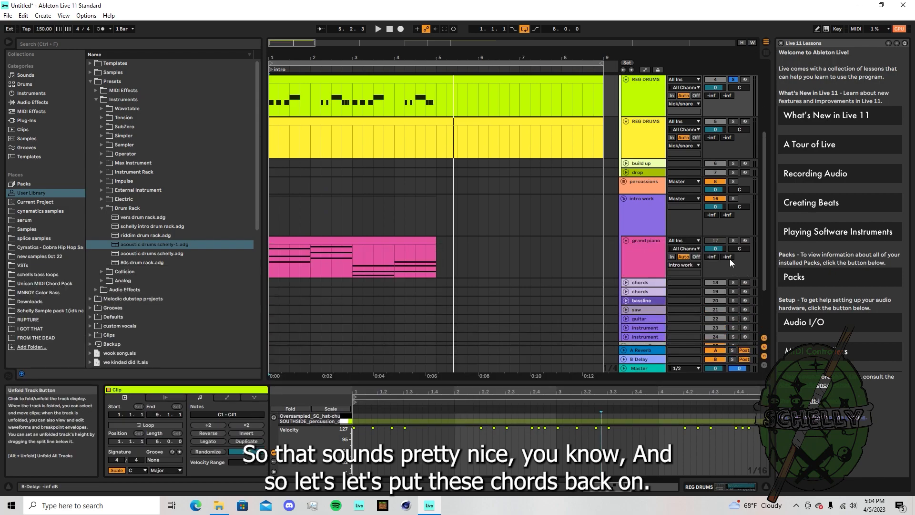
pyautogui.click(734, 241)
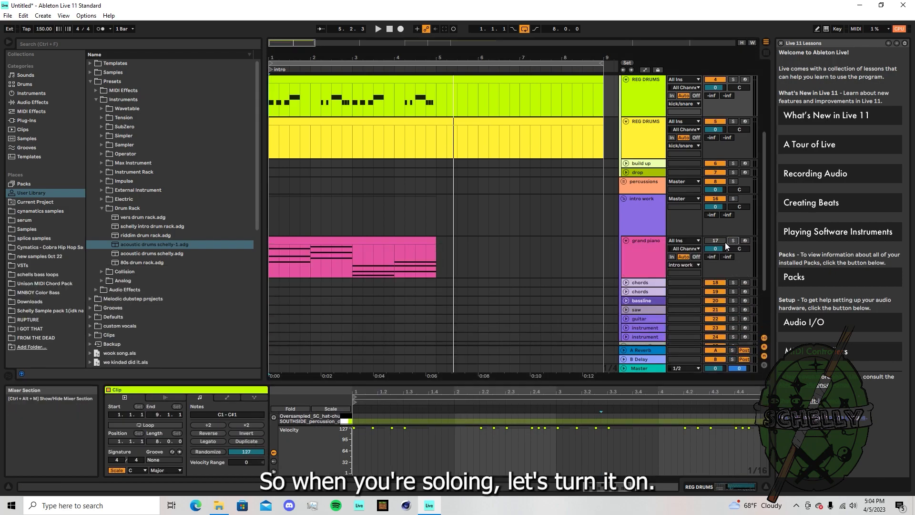
pyautogui.click(736, 240)
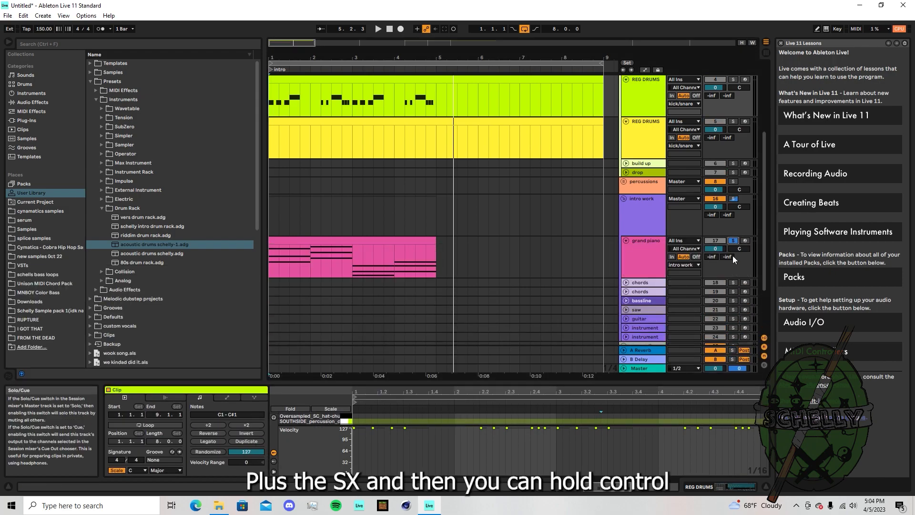
pyautogui.click(732, 79)
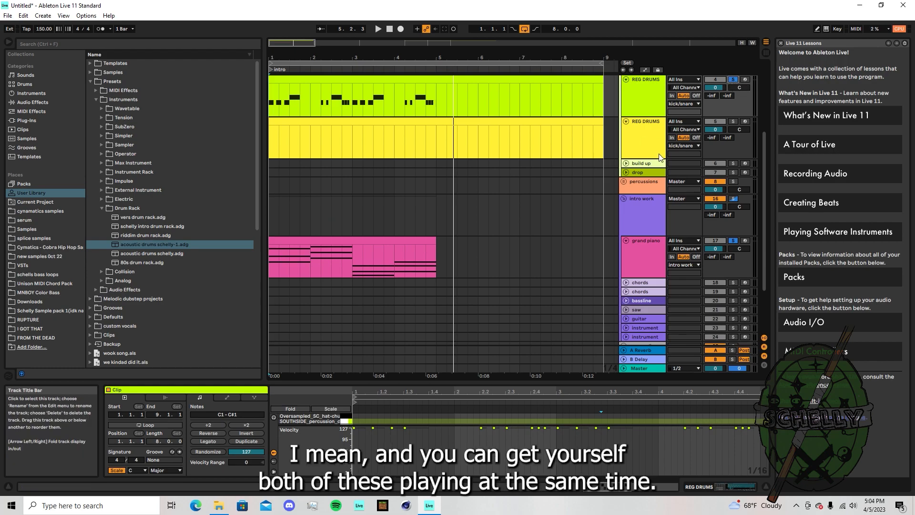
pyautogui.scroll(4, 578, 137)
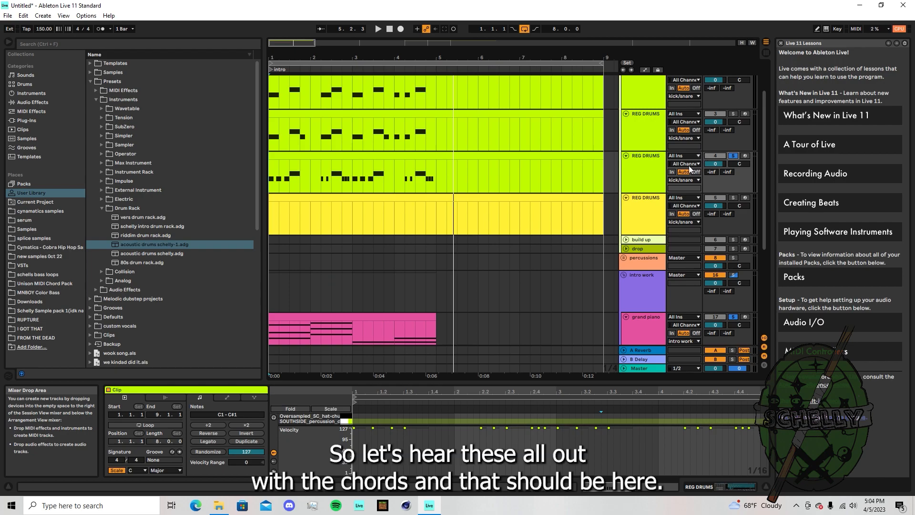
pyautogui.scroll(-1, 613, 252)
pyautogui.scroll(2, 612, 255)
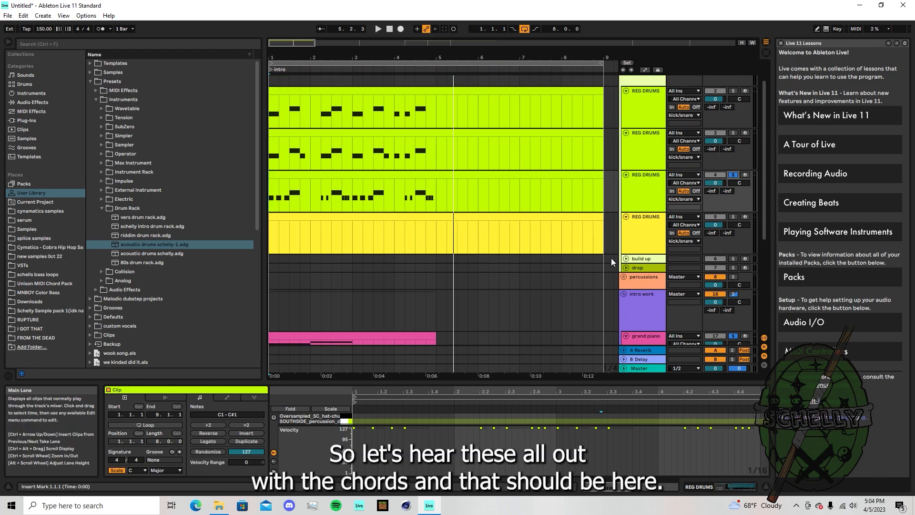
pyautogui.click(624, 295)
pyautogui.scroll(1, 639, 173)
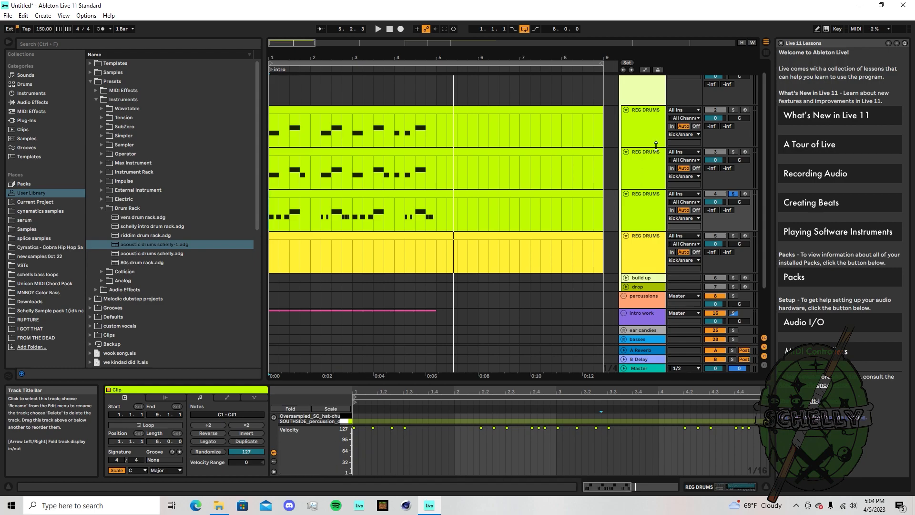
pyautogui.scroll(-2, 679, 230)
pyautogui.scroll(-1, 677, 234)
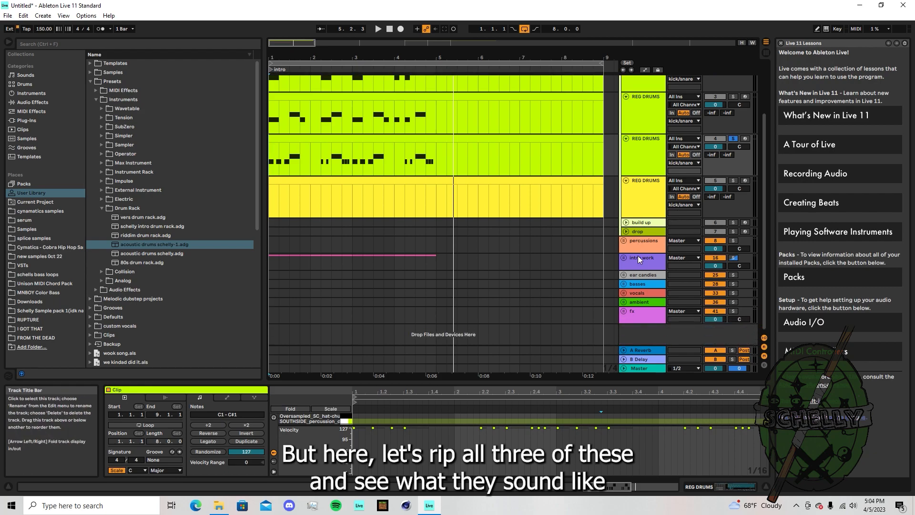
pyautogui.click(625, 258)
# Step: Fold the three green REG DRUMS tracks 2, 3 and 4, and play track 4's pattern with the piano chords
pyautogui.scroll(2, 624, 256)
pyautogui.click(626, 102)
pyautogui.click(626, 106)
pyautogui.click(626, 112)
pyautogui.click(626, 120)
pyautogui.press('space')
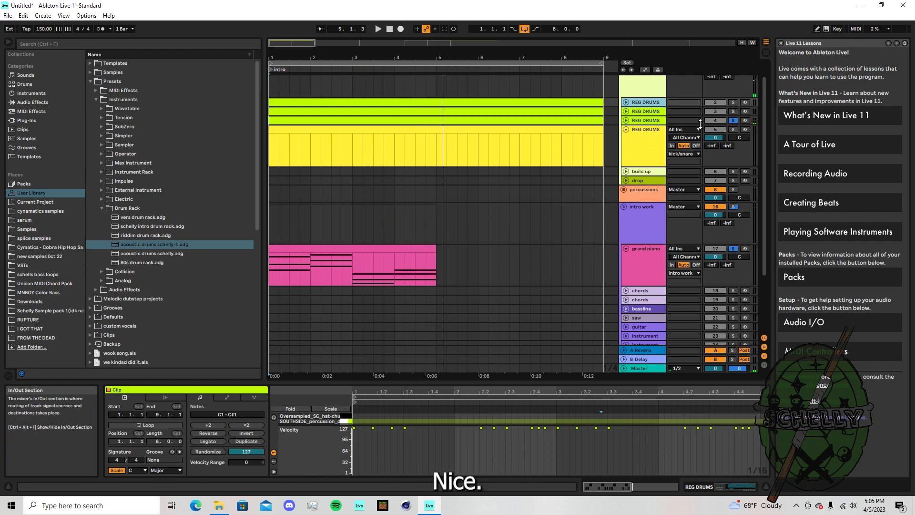
# Step: Switch the drum solo to REG DRUMS track 3 and play its pattern from the start with the piano chords
pyautogui.click(734, 111)
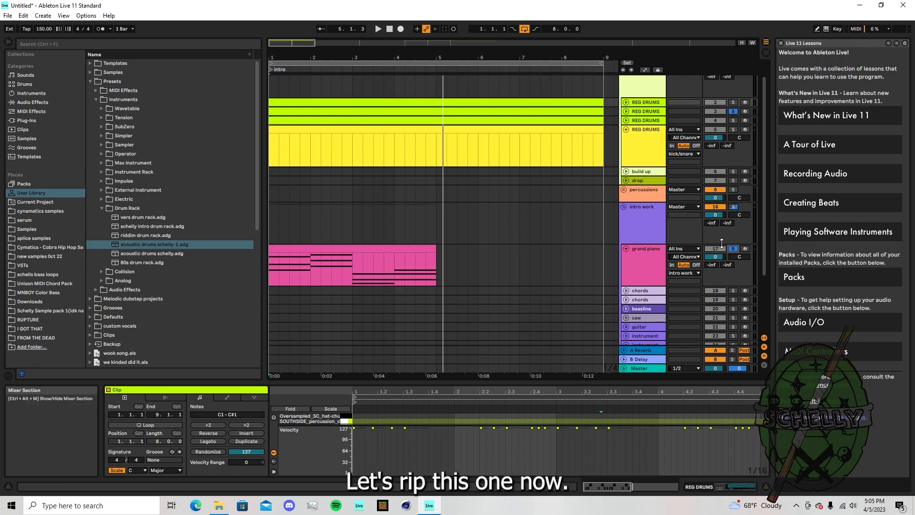
pyautogui.click(389, 30)
pyautogui.click(379, 28)
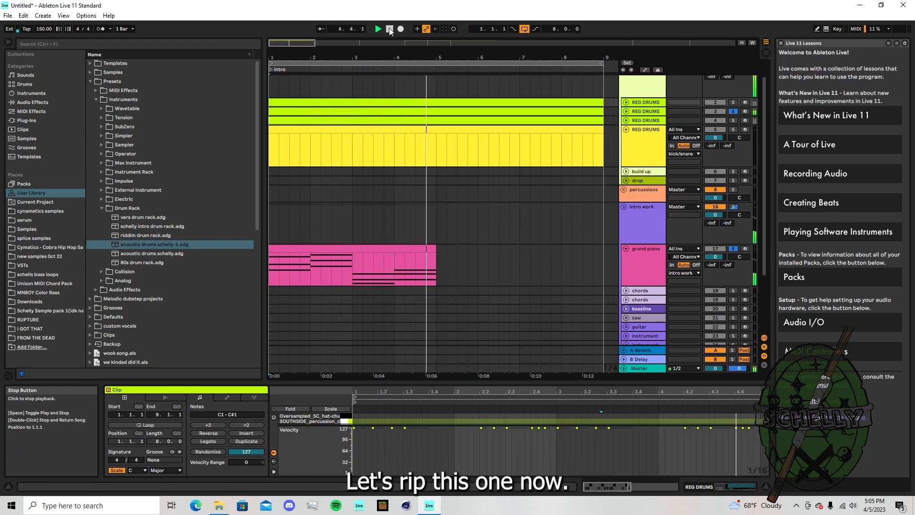
pyautogui.click(389, 30)
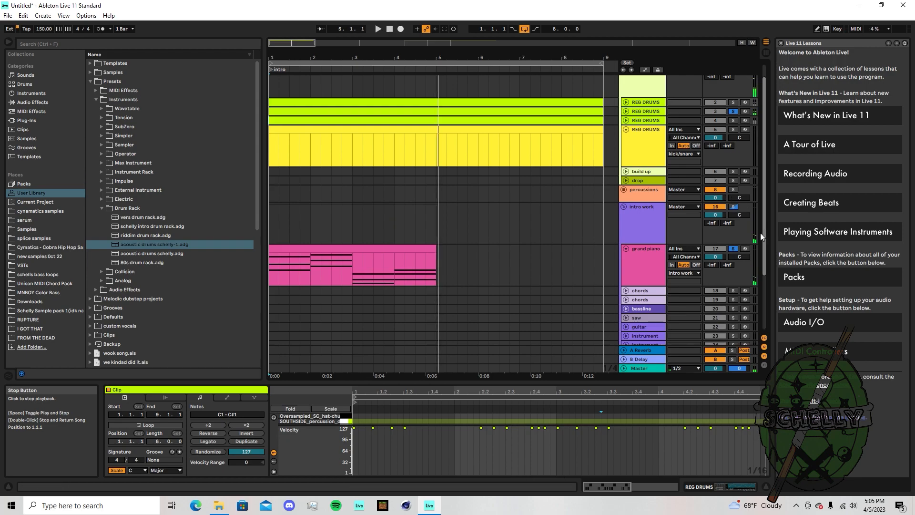
# Step: Switch the drum solo to REG DRUMS track 2, keep it folded, and play its pattern from the start with the piano chords
pyautogui.click(733, 102)
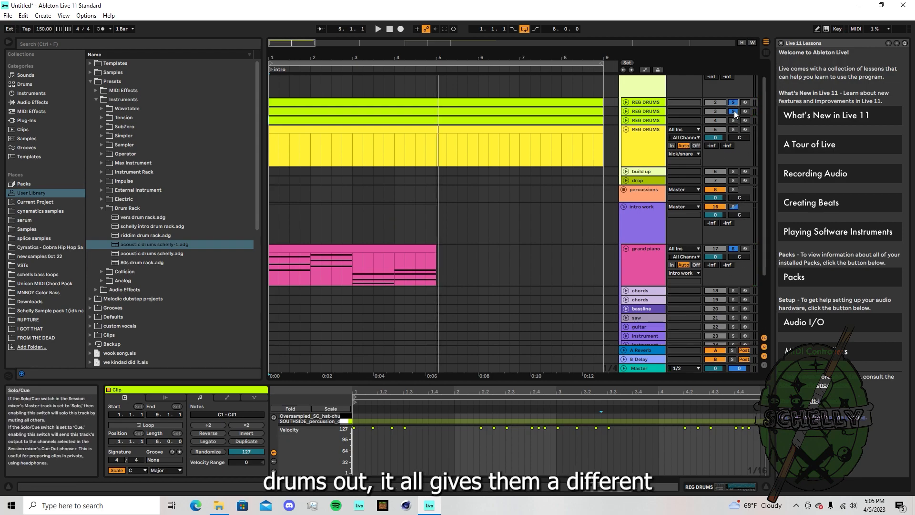
pyautogui.click(626, 102)
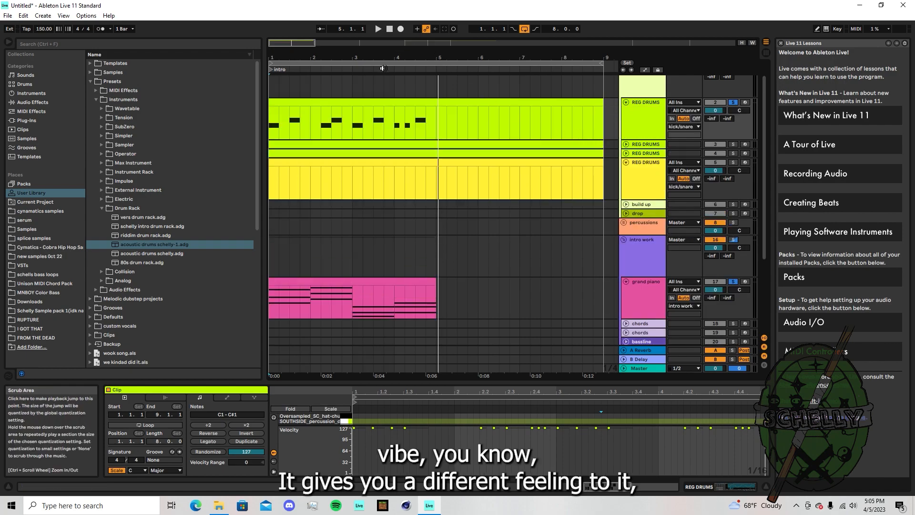
pyautogui.click(391, 31)
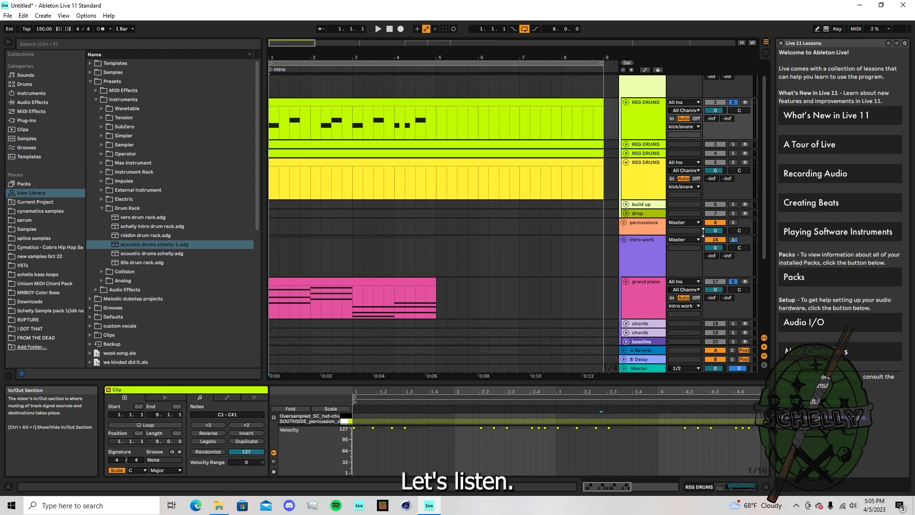
pyautogui.click(626, 103)
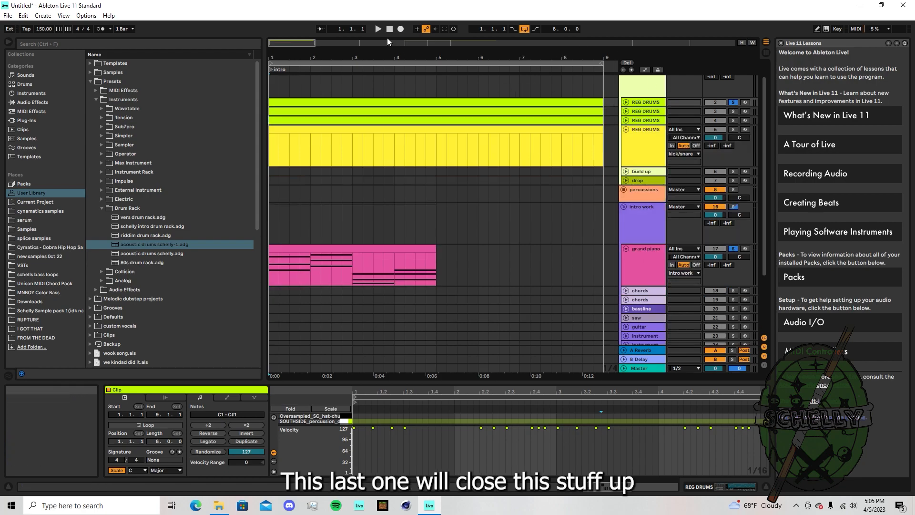
pyautogui.press('space')
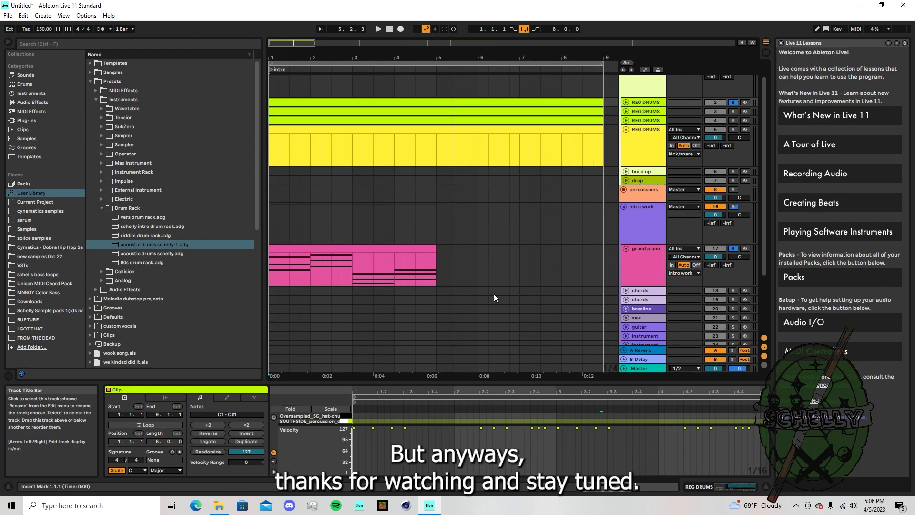
pyautogui.click(626, 129)
pyautogui.click(626, 130)
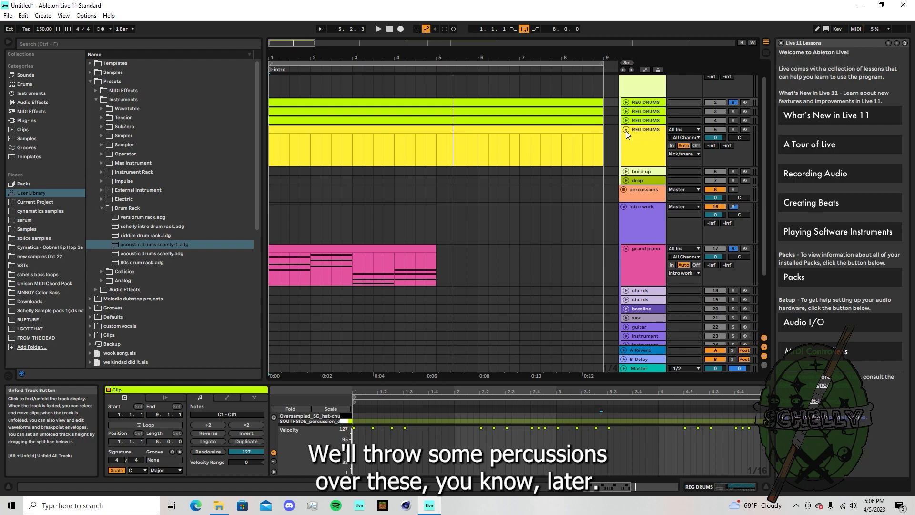